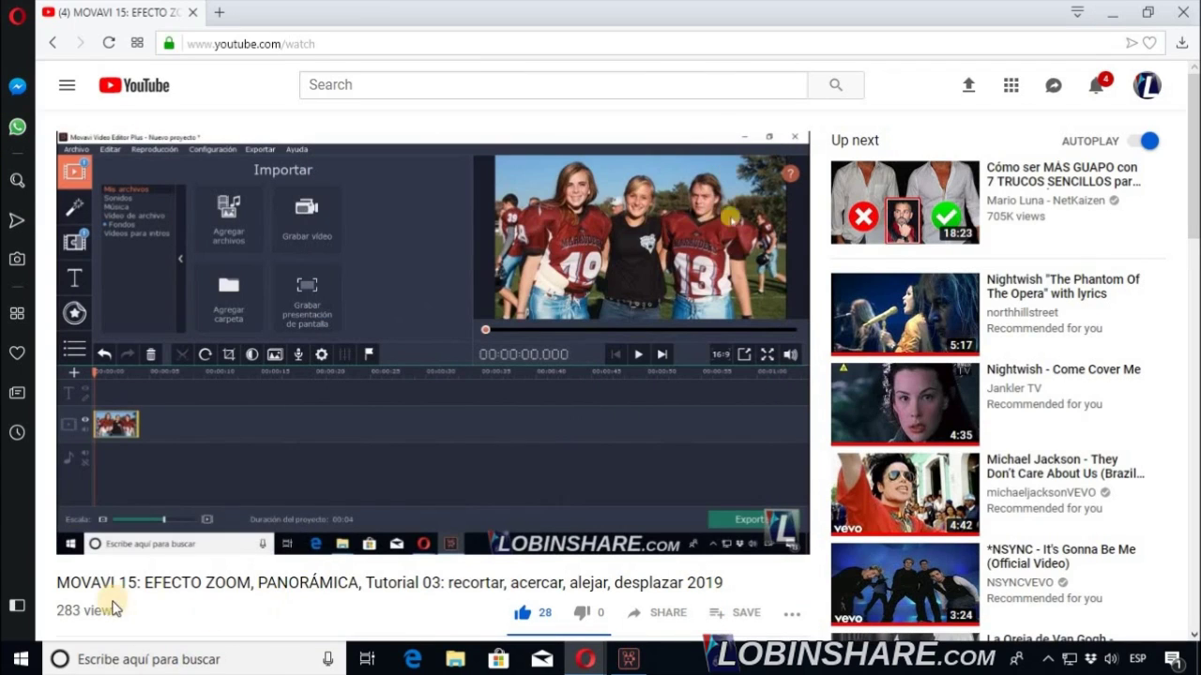
Open the complete Movavi tutorial list linked in the YouTube video's description.
scroll(302, 583, down, 4)
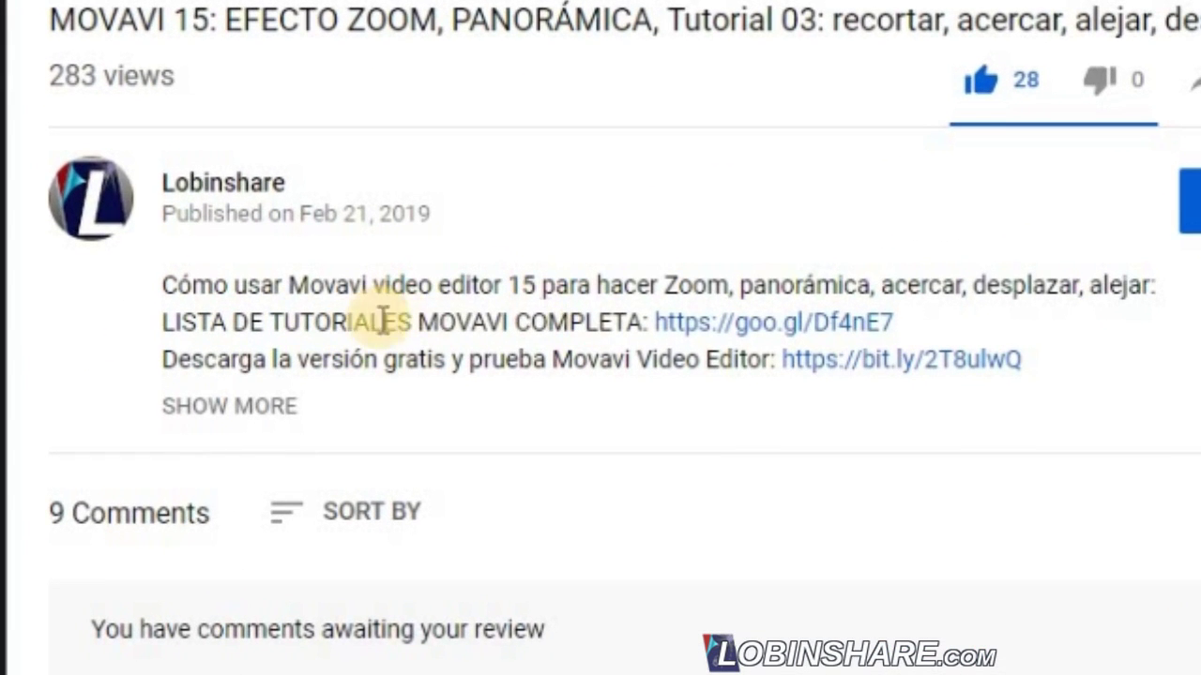
click(787, 324)
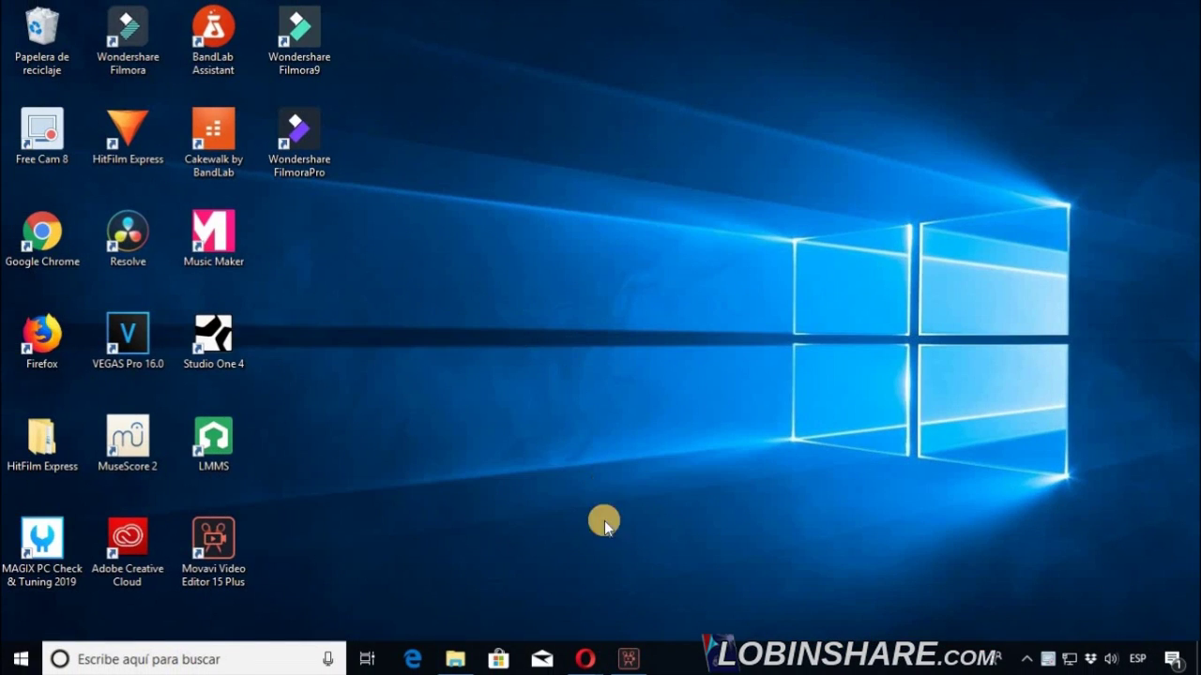
Switch to Movavi Video Editor Plus and add "Beach Sea 22 - Video Background HD 1080p" from the Vídeos folder to the start of the video track.
click(625, 655)
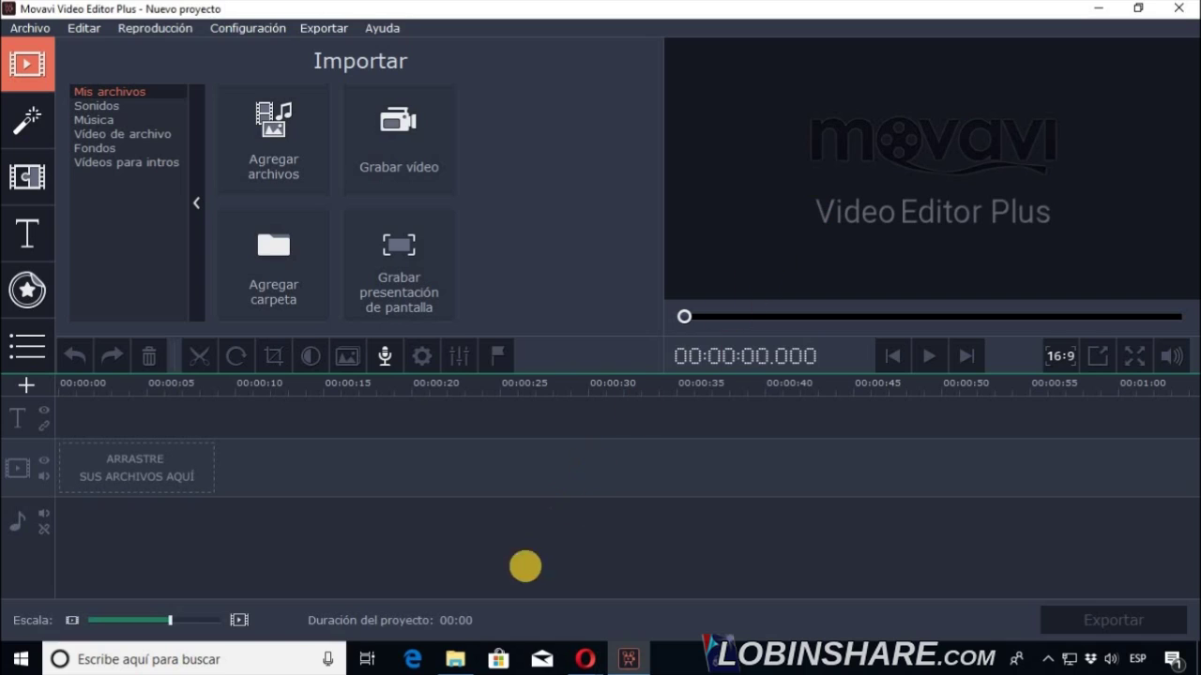
click(458, 660)
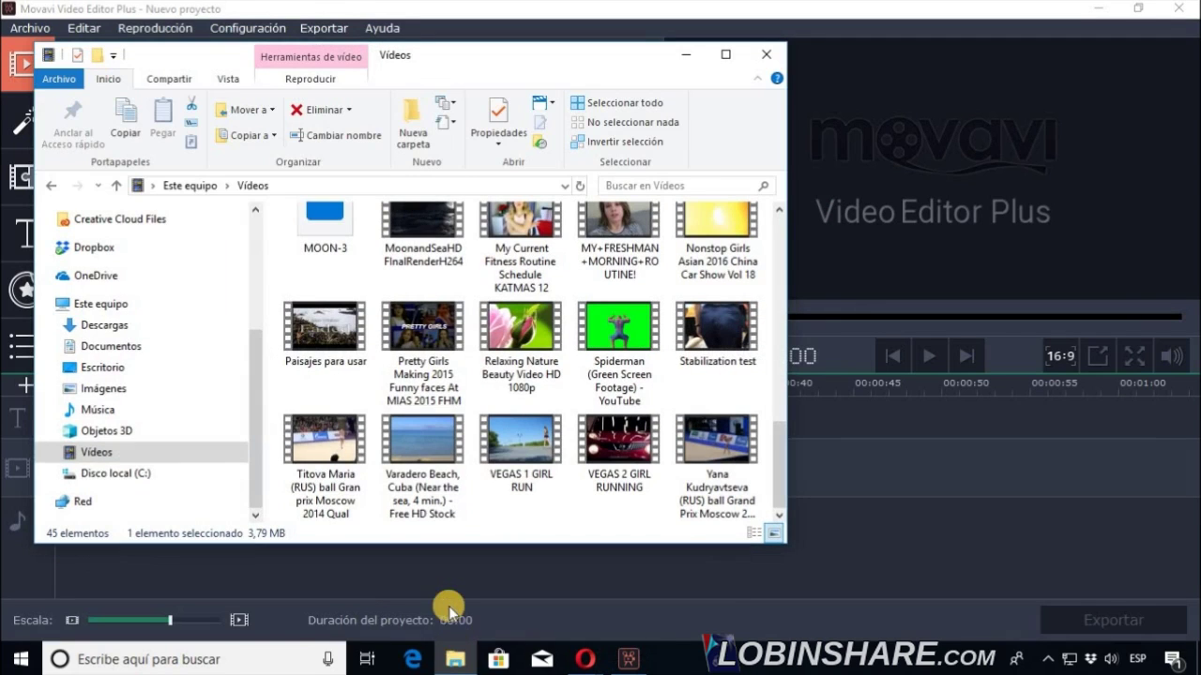
scroll(647, 385, up, 10)
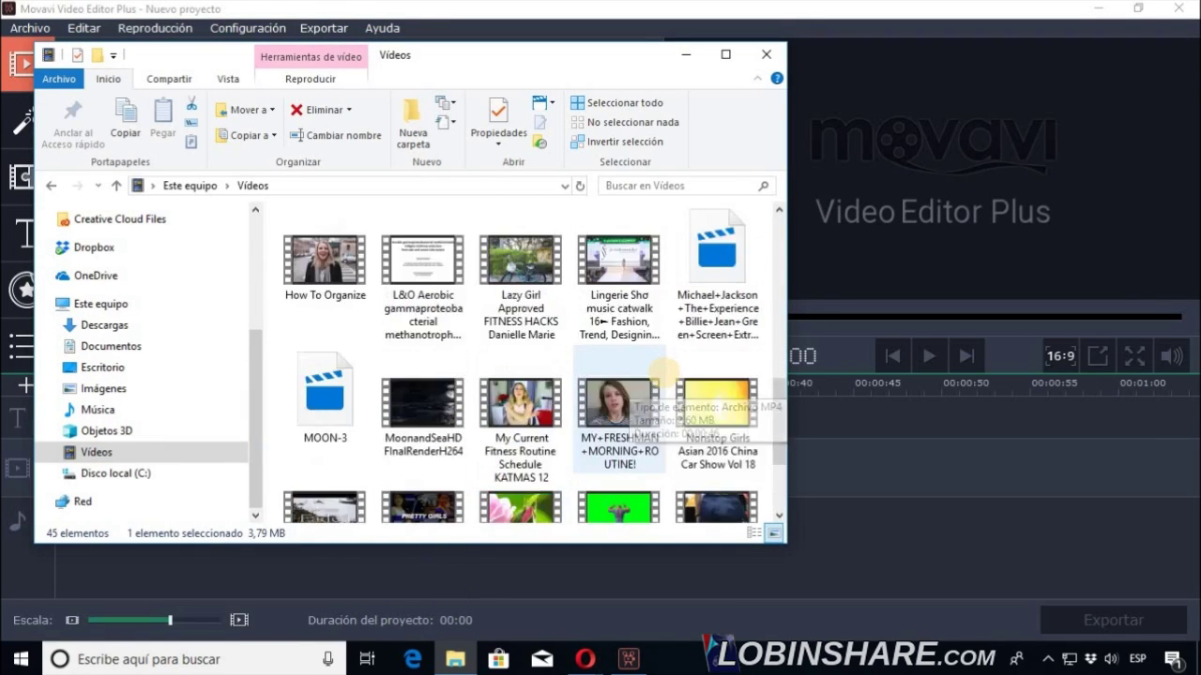
drag(594, 54, 987, 66)
click(1007, 305)
drag(1013, 300, 76, 476)
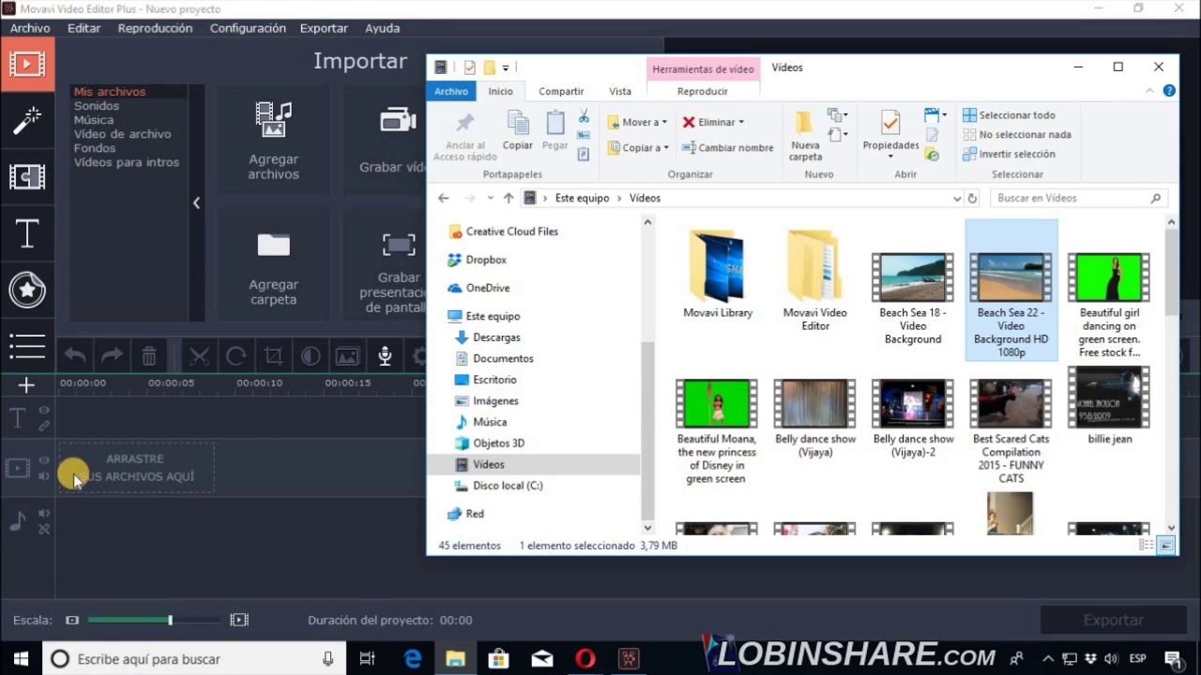
click(1077, 65)
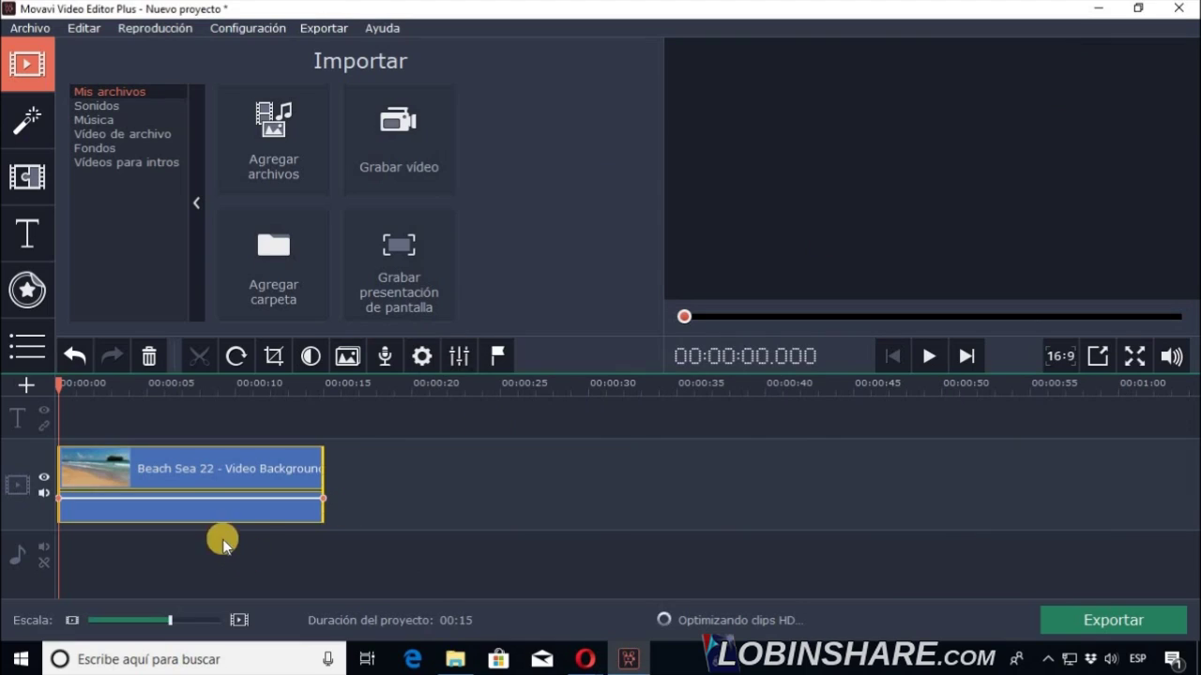
Enlarge the timeline scale and preview the beach clip from its beginning.
drag(171, 620, 188, 621)
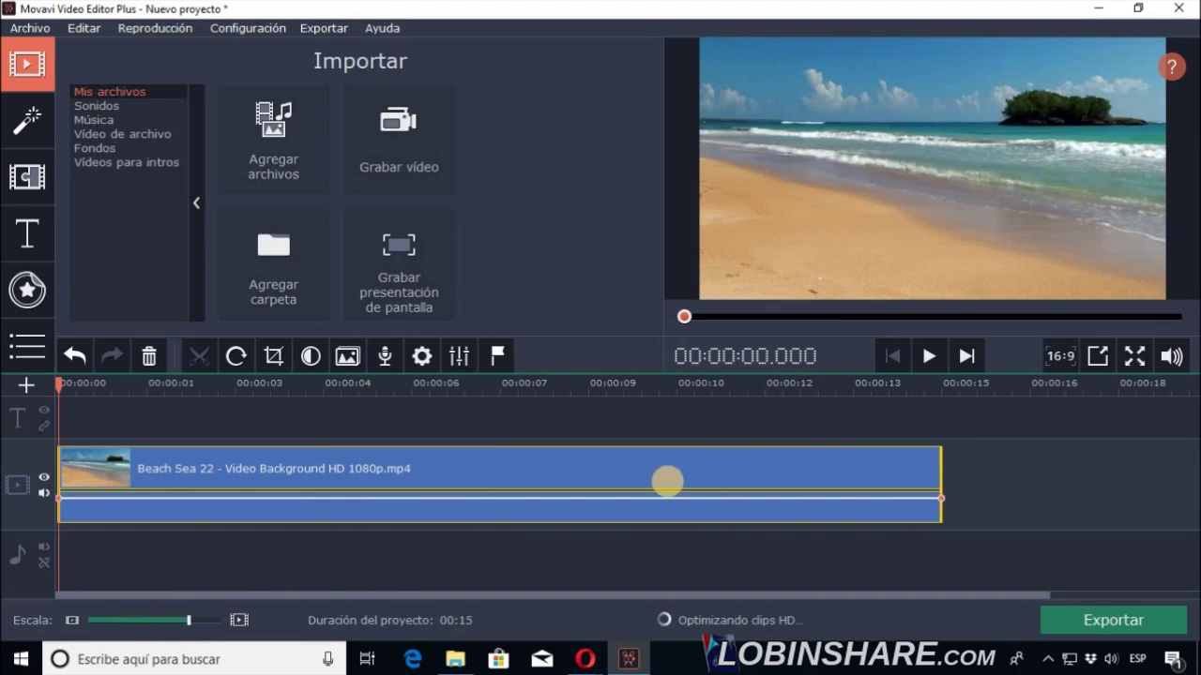
click(941, 392)
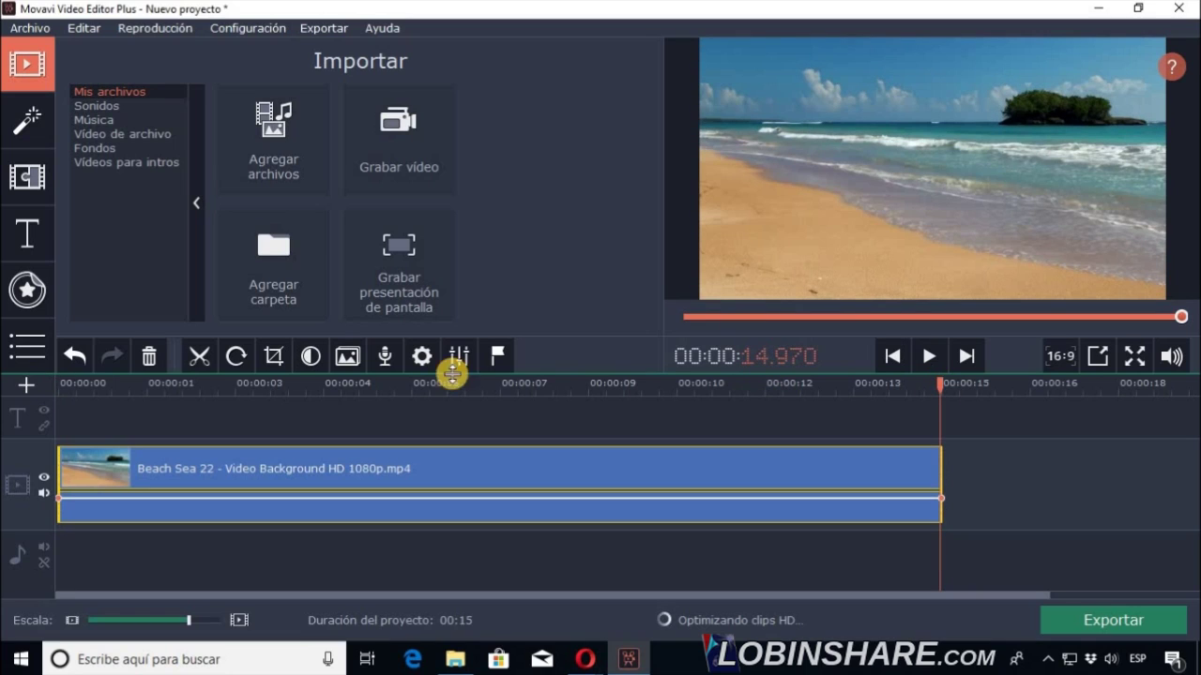
click(60, 386)
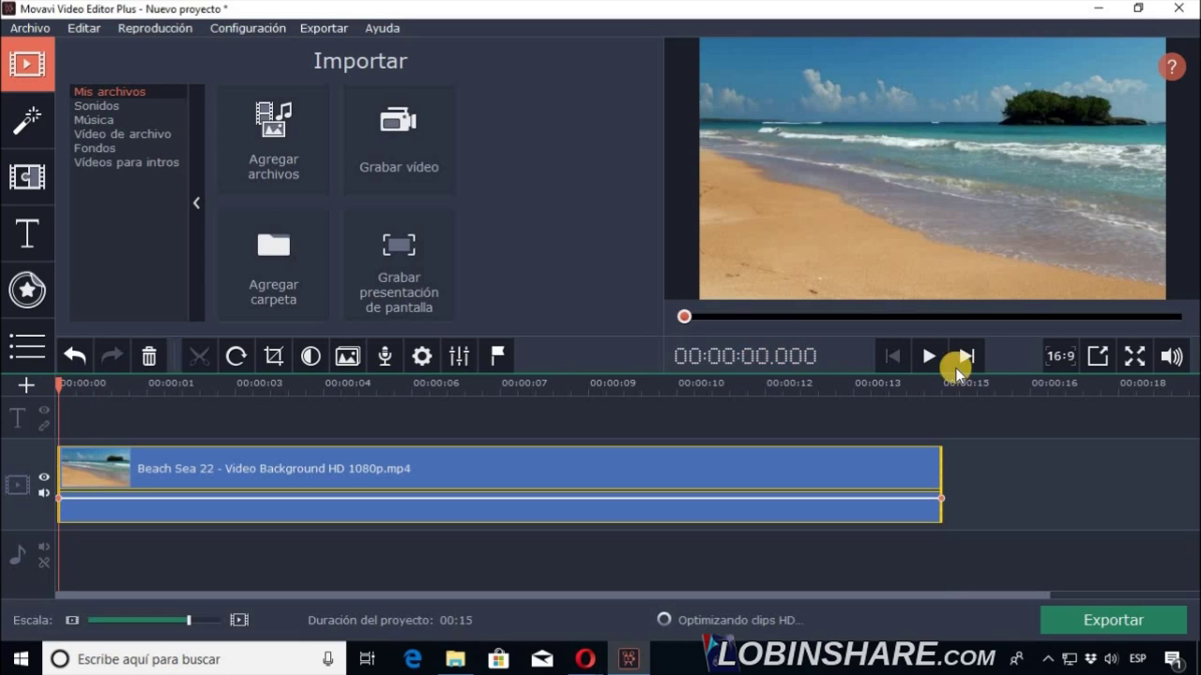
click(926, 358)
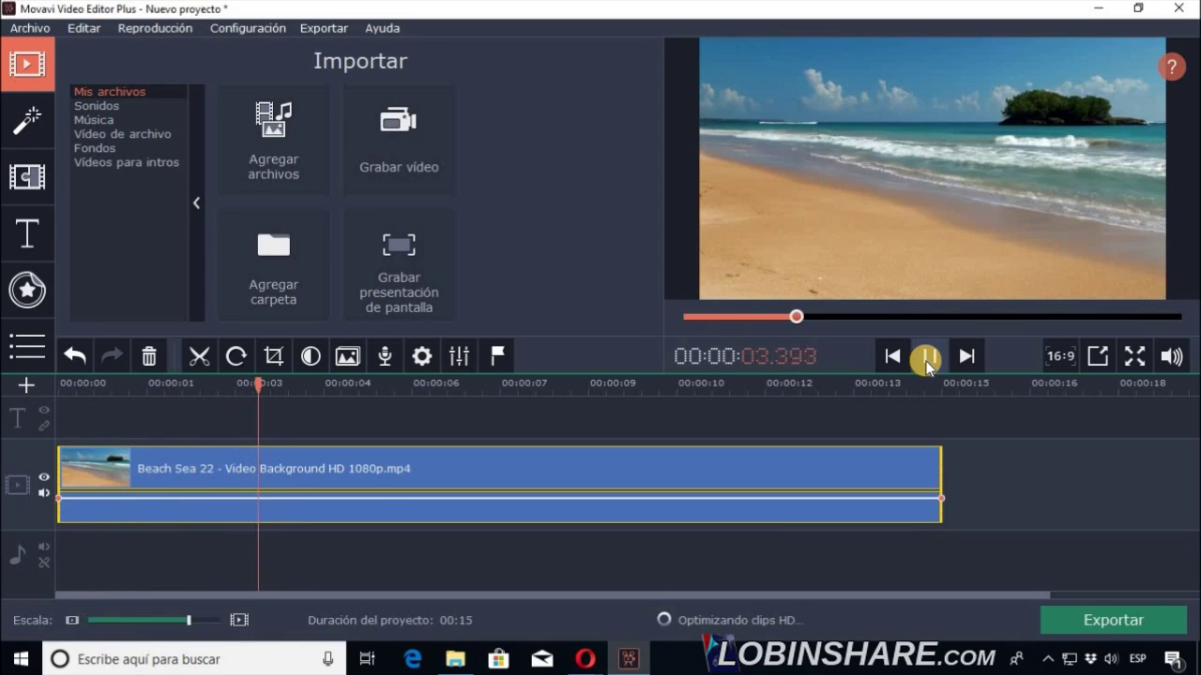
click(926, 359)
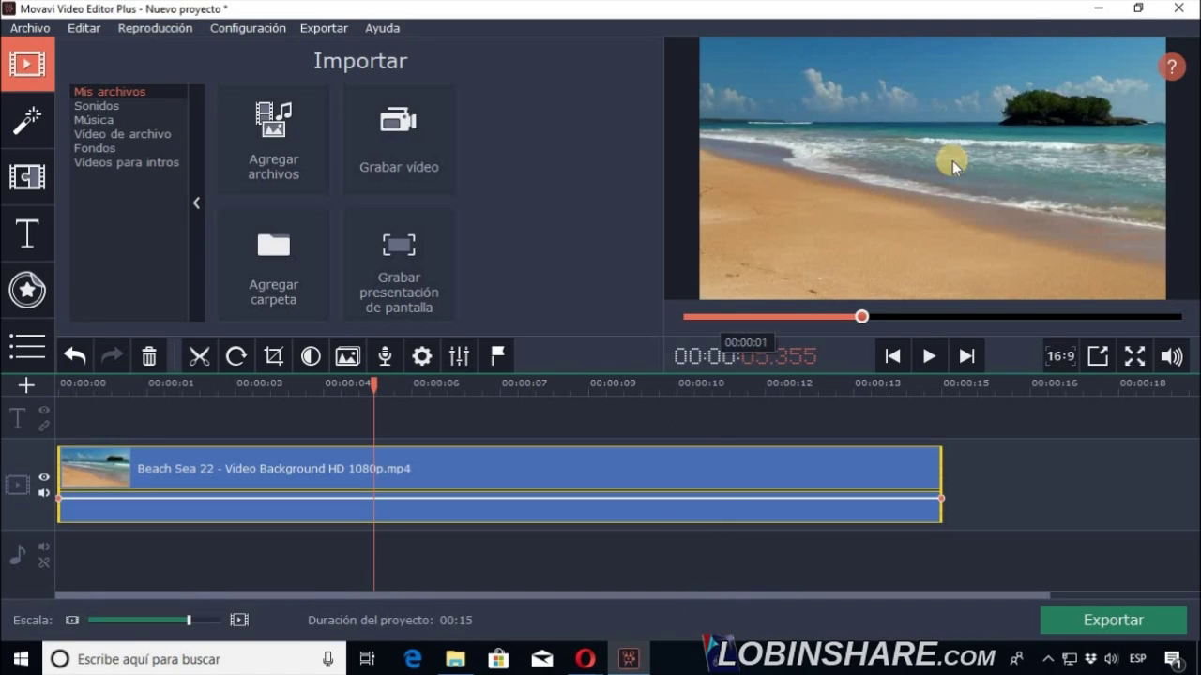
click(931, 365)
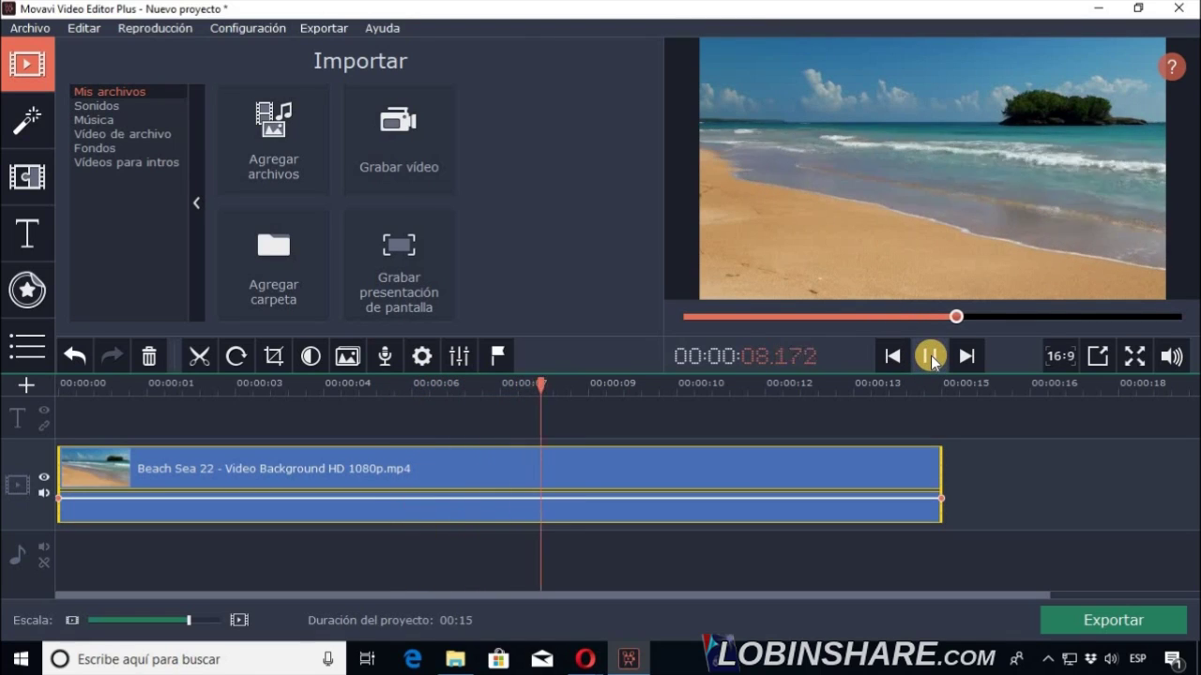
click(931, 358)
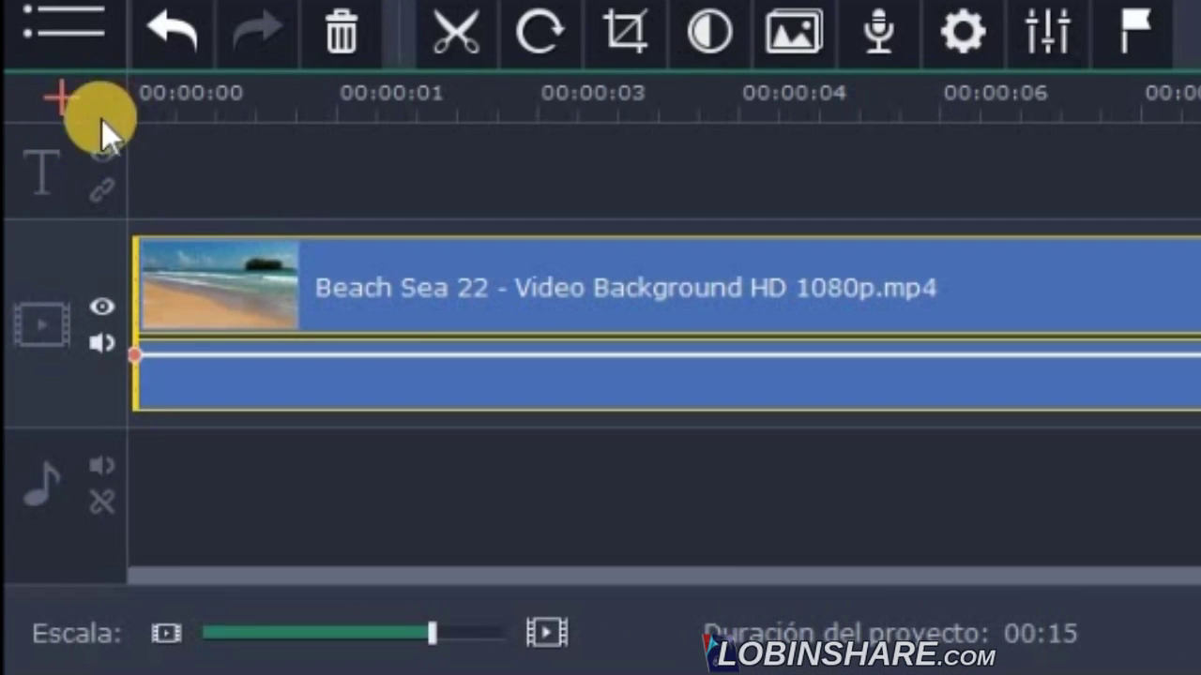
Add an extra video track above the main video track and look over the resulting track layout.
click(66, 103)
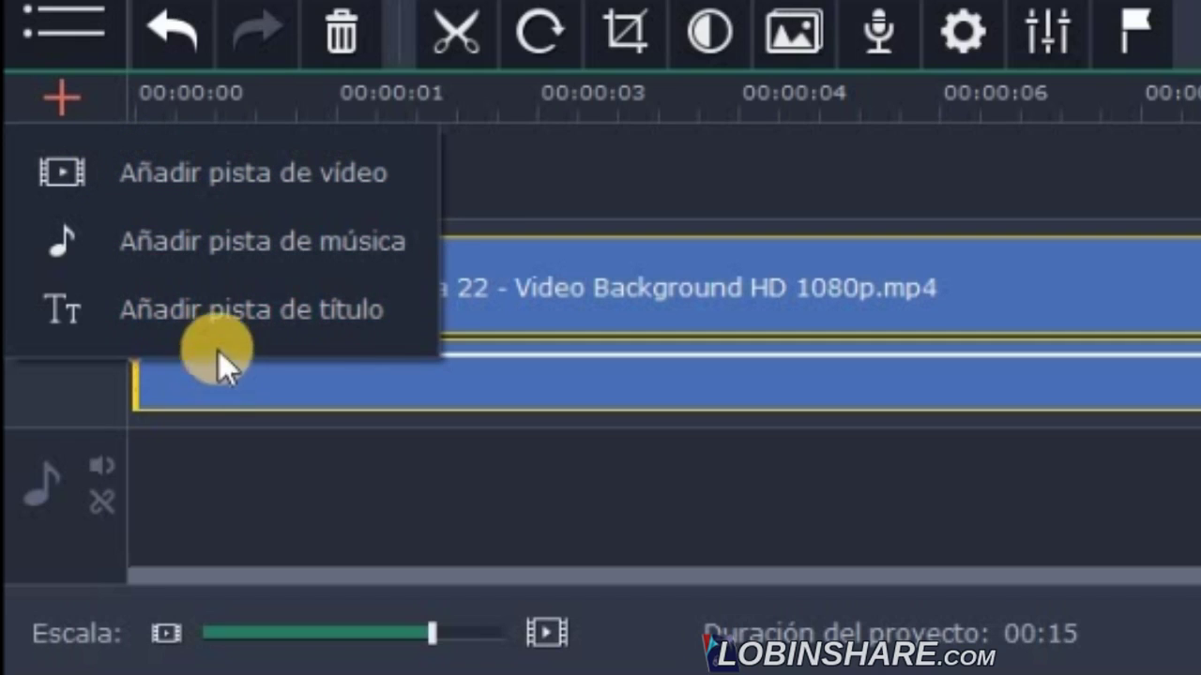
click(474, 188)
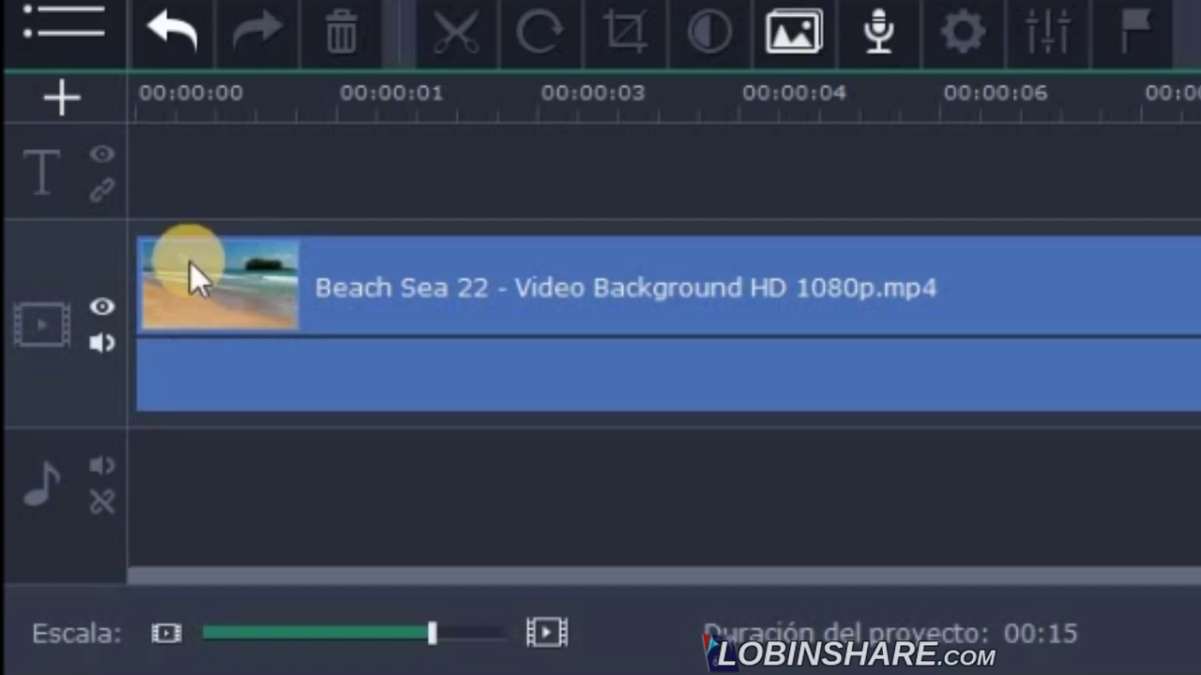
click(82, 99)
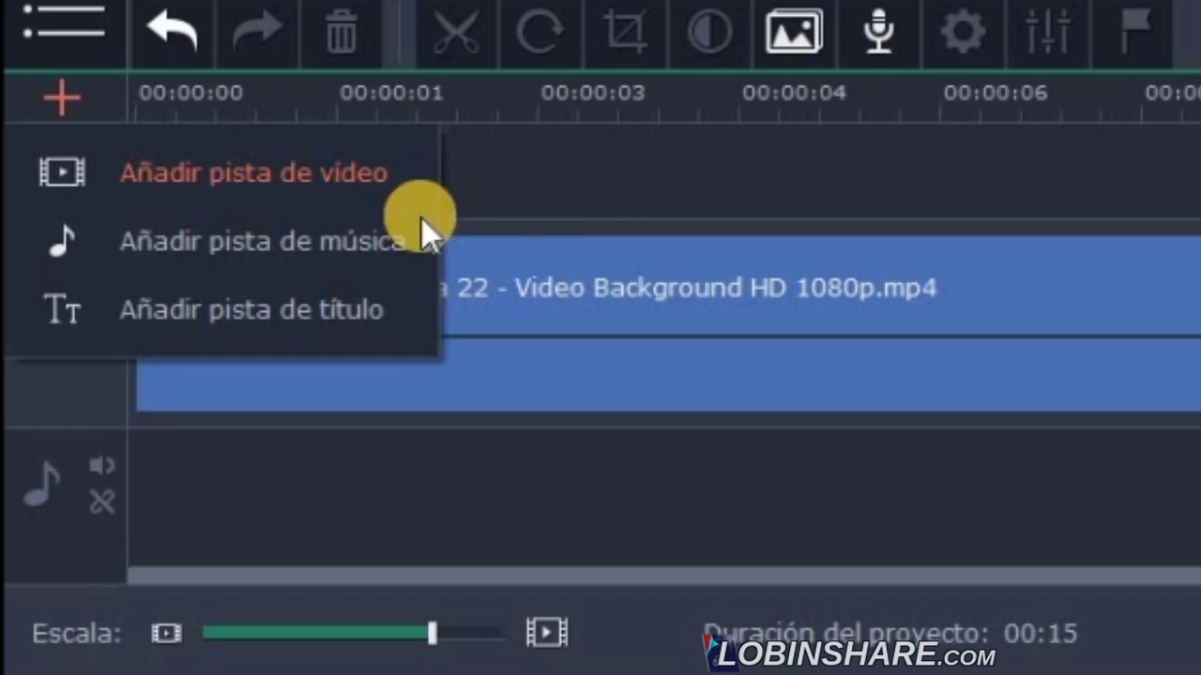
click(567, 201)
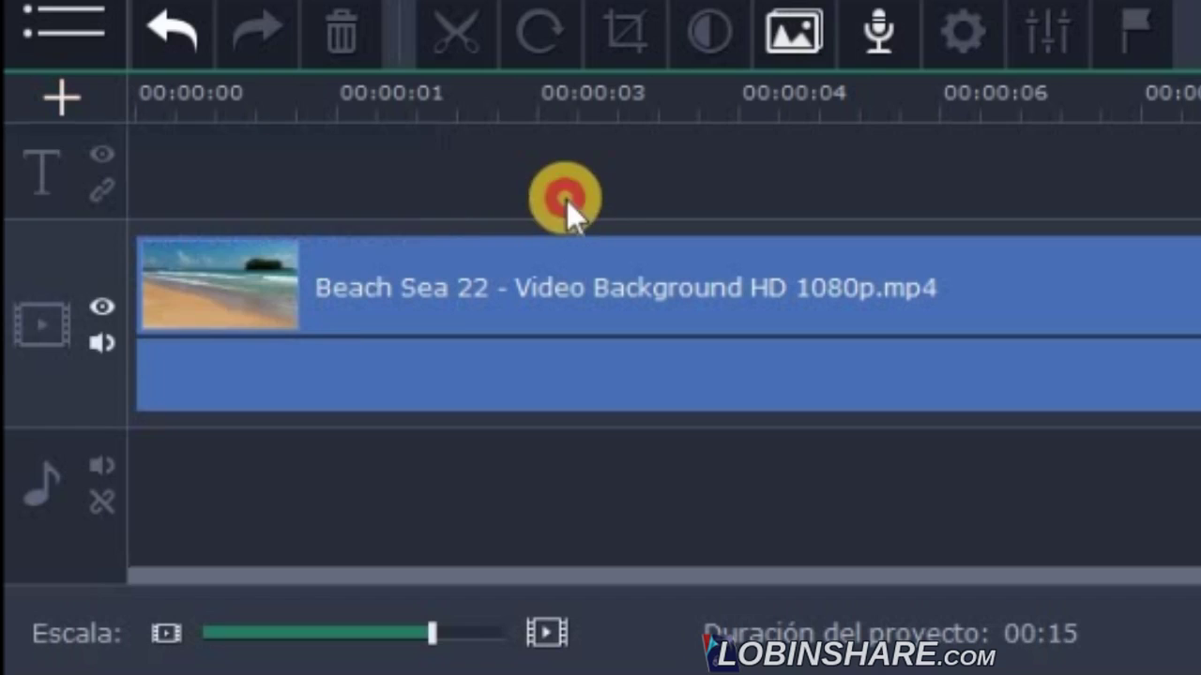
click(64, 100)
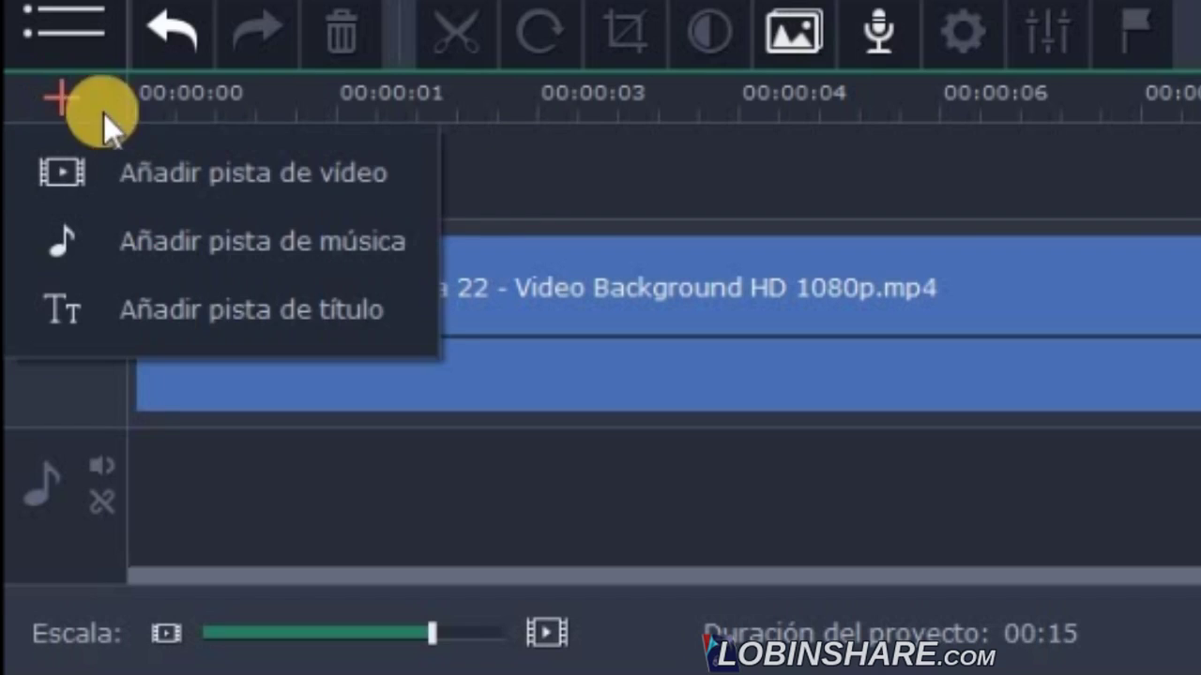
click(276, 175)
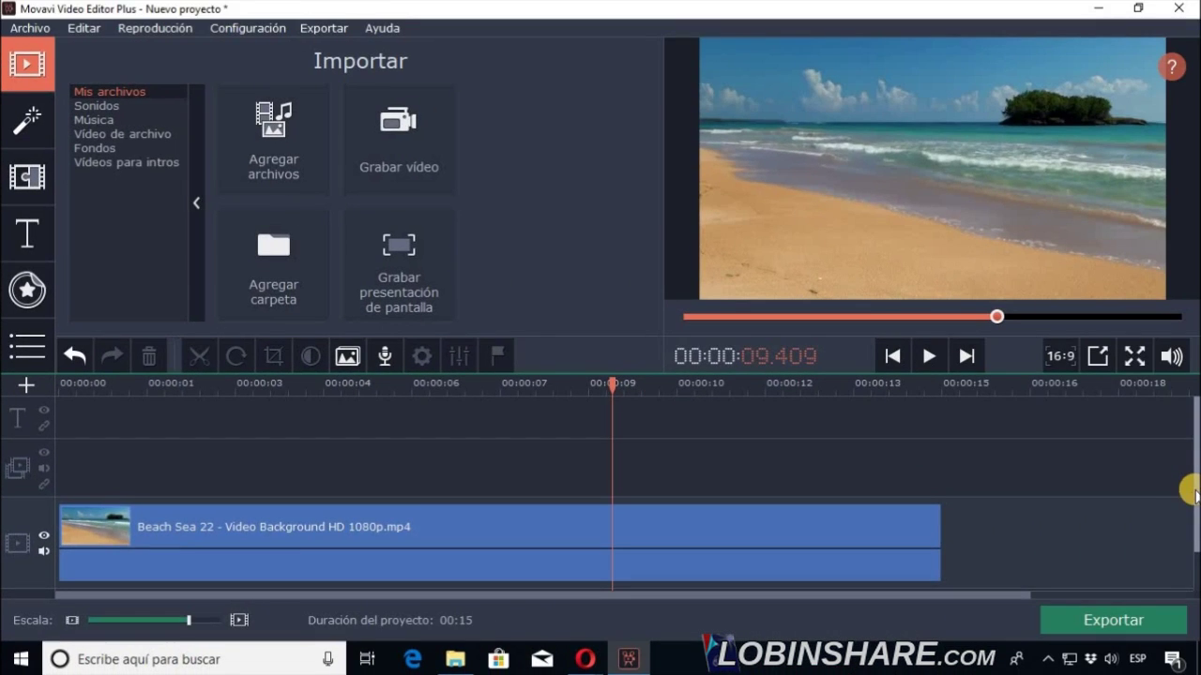
scroll(1190, 542, down, 1)
scroll(1190, 543, down, 1)
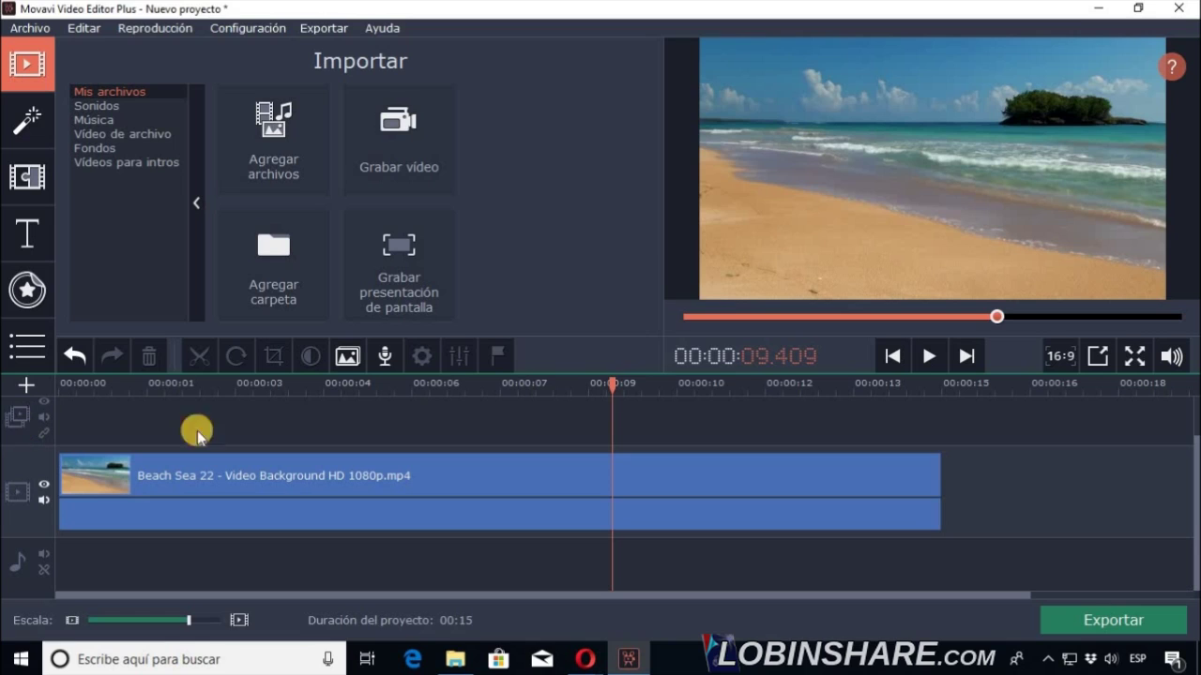
scroll(1195, 510, up, 3)
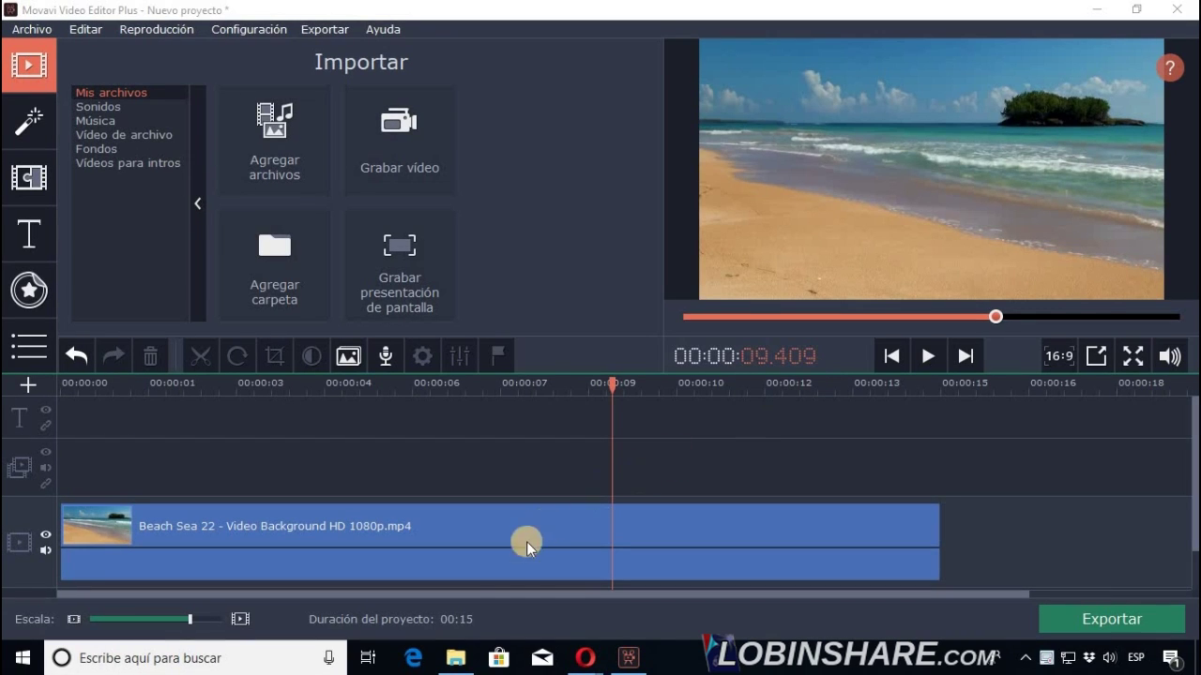
Place the ariana-grande image from the Imágenes folder on the overlay track at about 2.7 seconds.
click(454, 650)
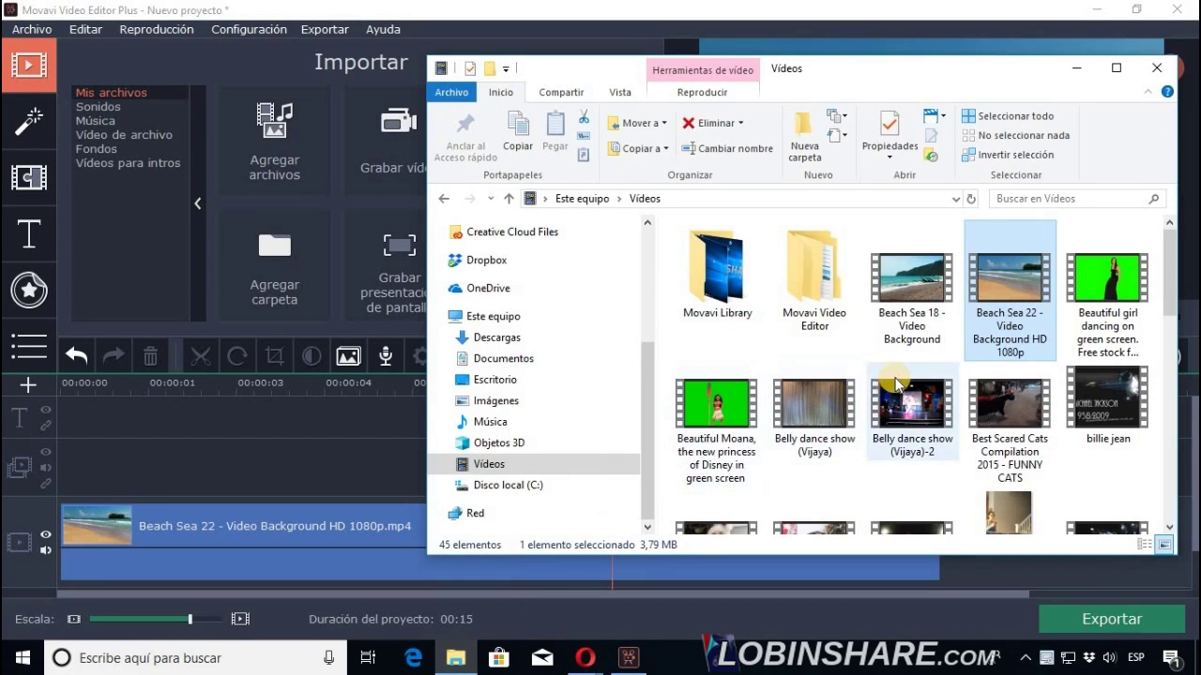
click(512, 402)
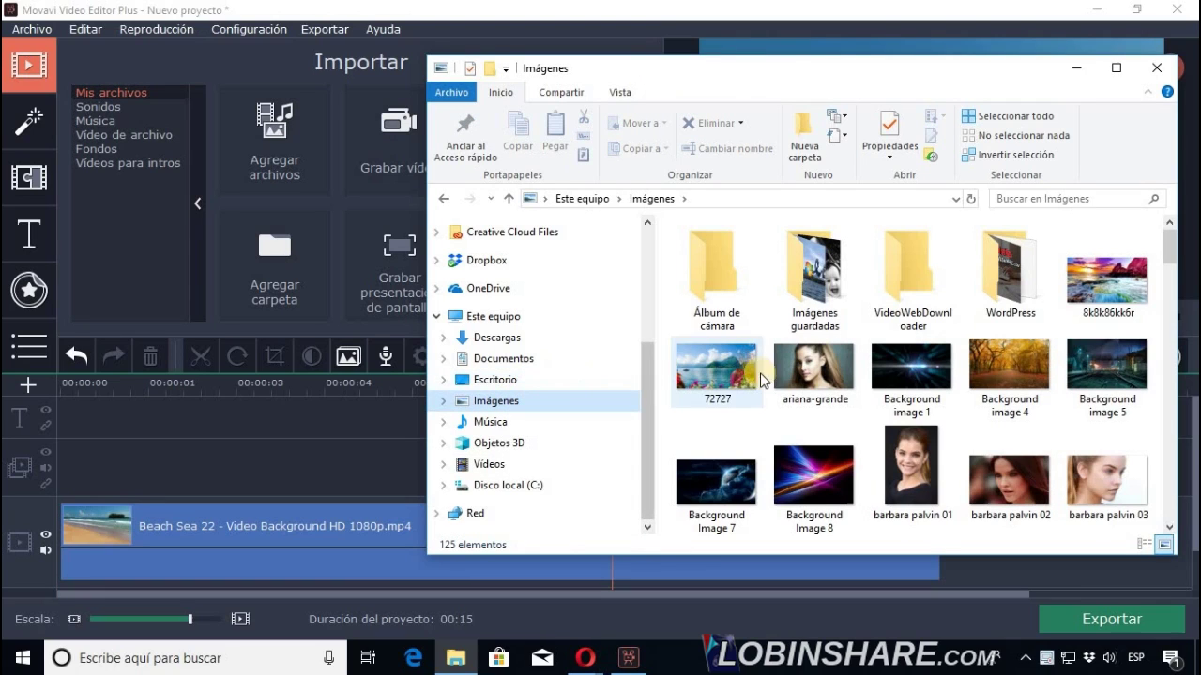
click(798, 373)
drag(807, 371, 221, 484)
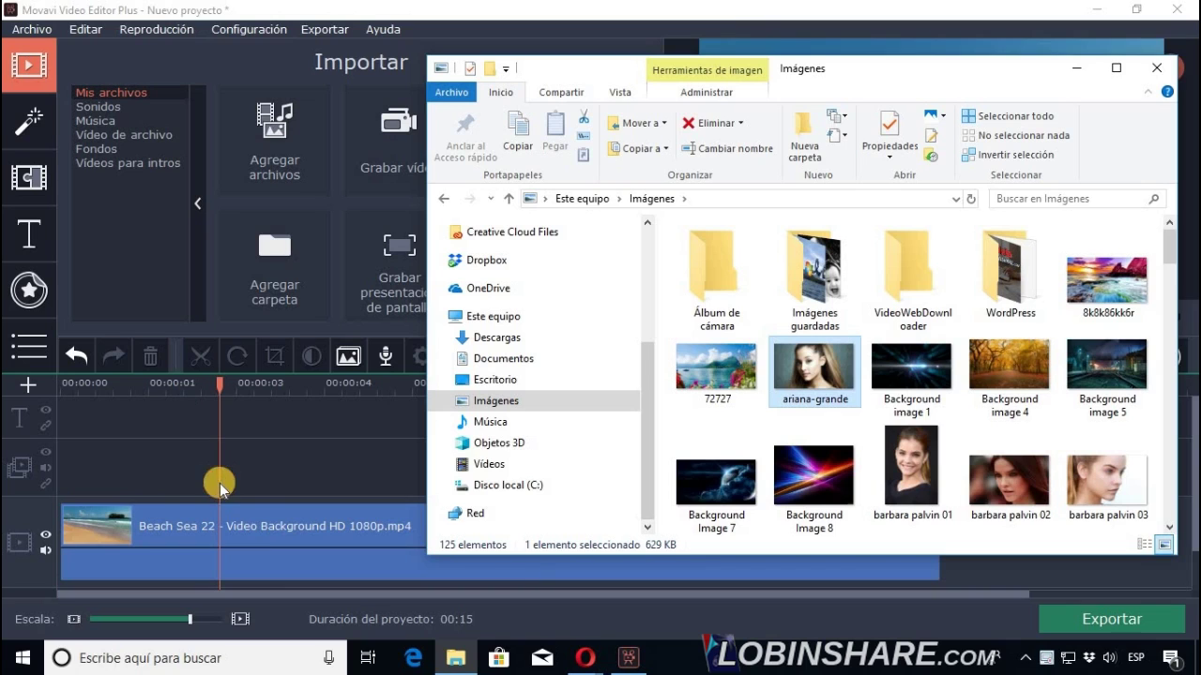
click(1077, 67)
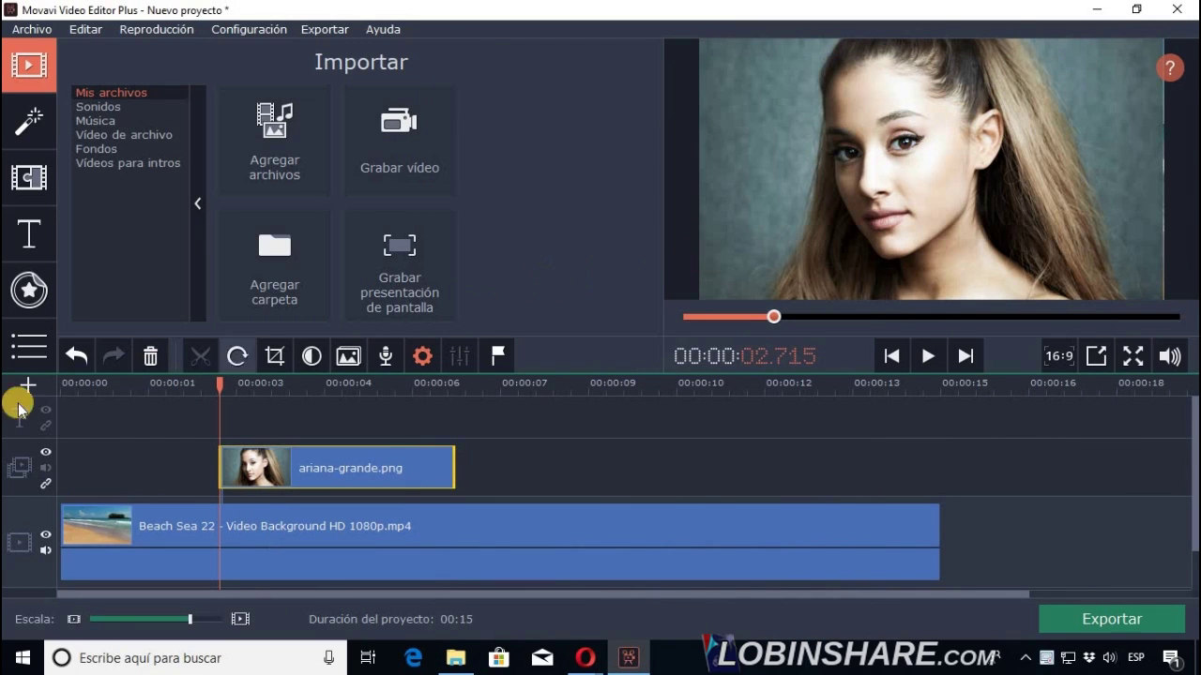
Play the project from the start and compare the frames inside and outside the overlay image's time range.
drag(66, 390, 66, 385)
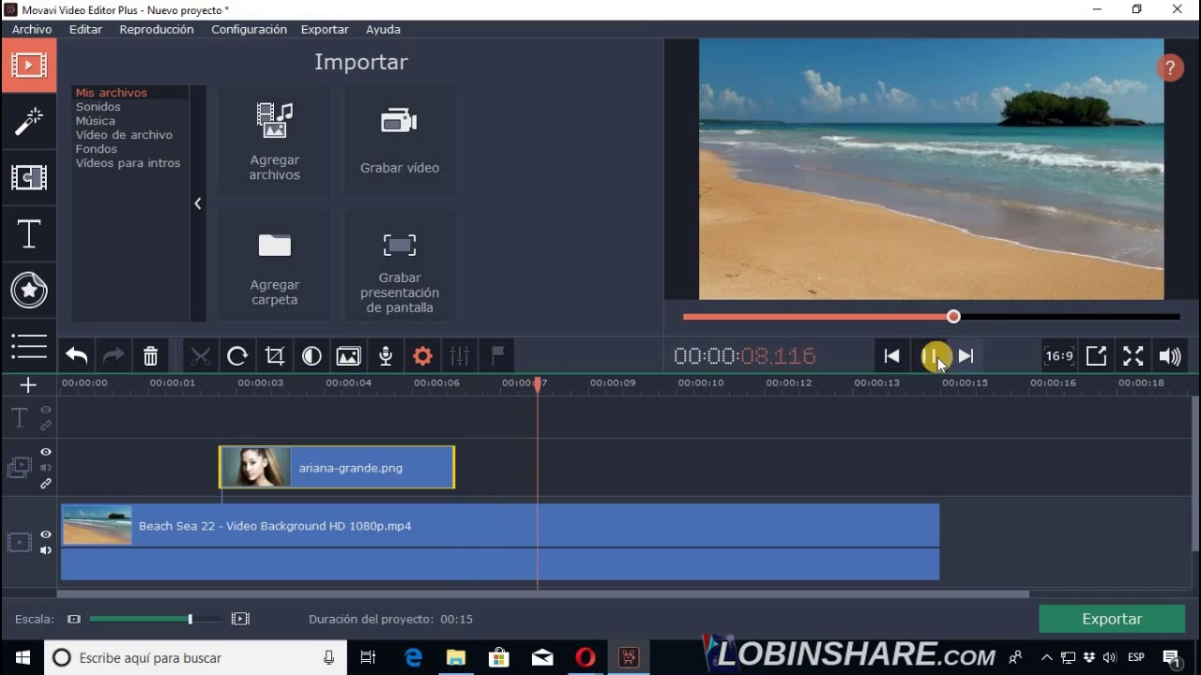
click(931, 357)
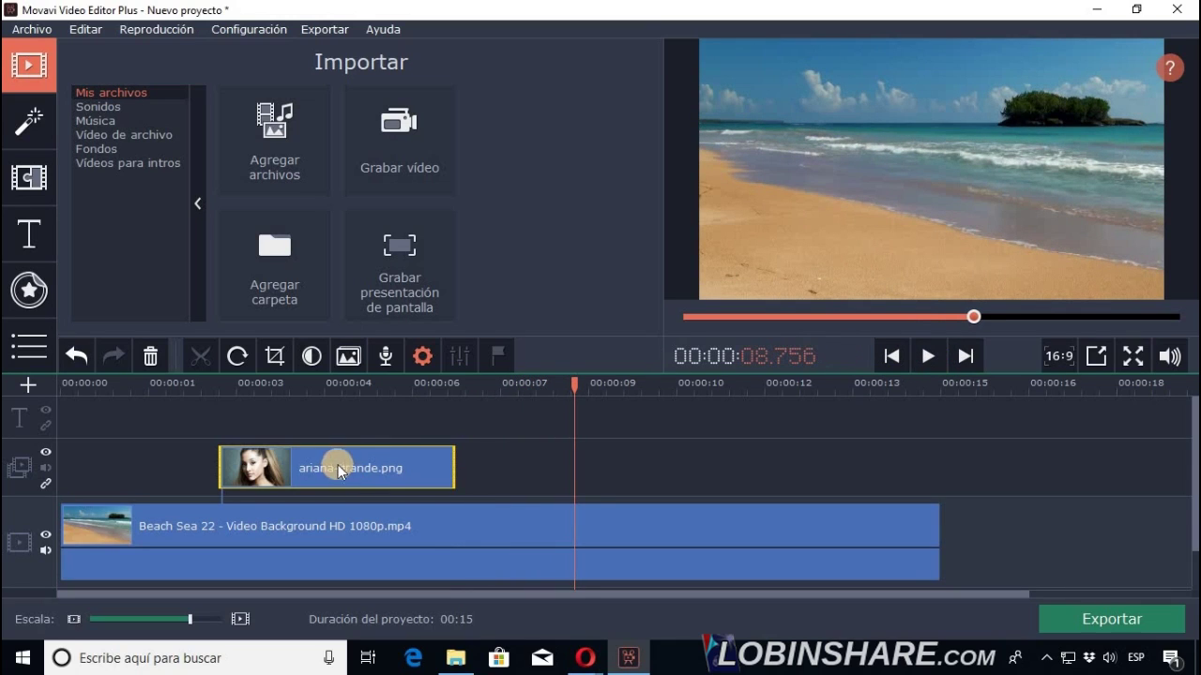
click(363, 386)
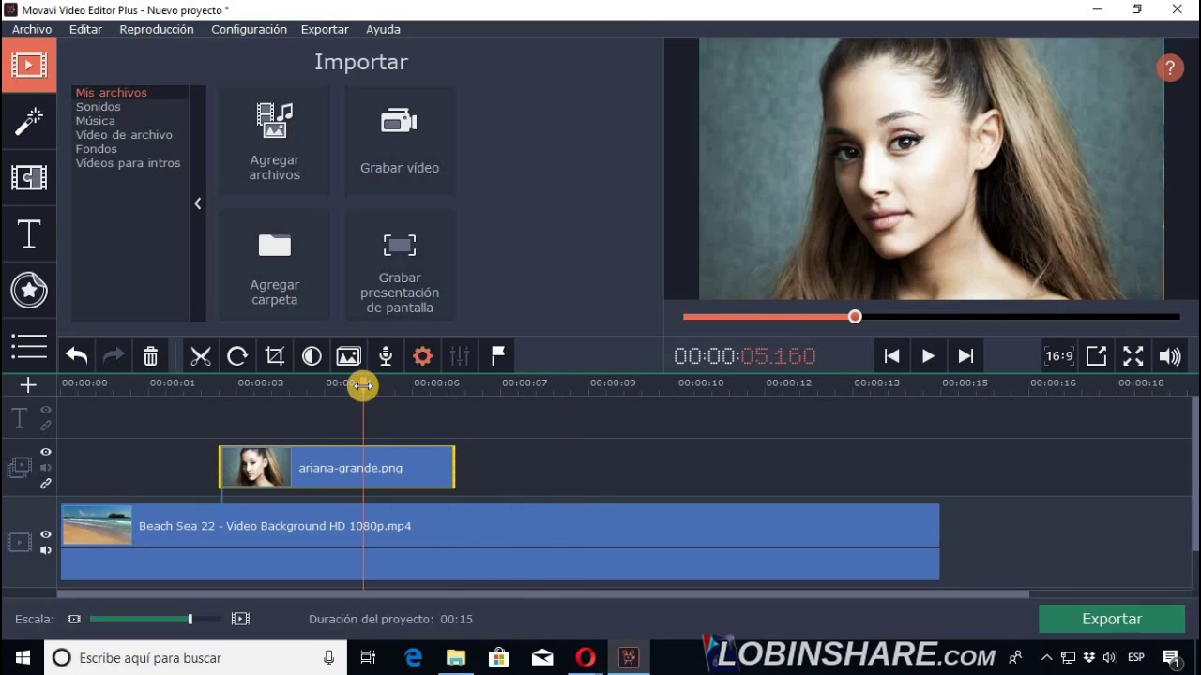
click(491, 385)
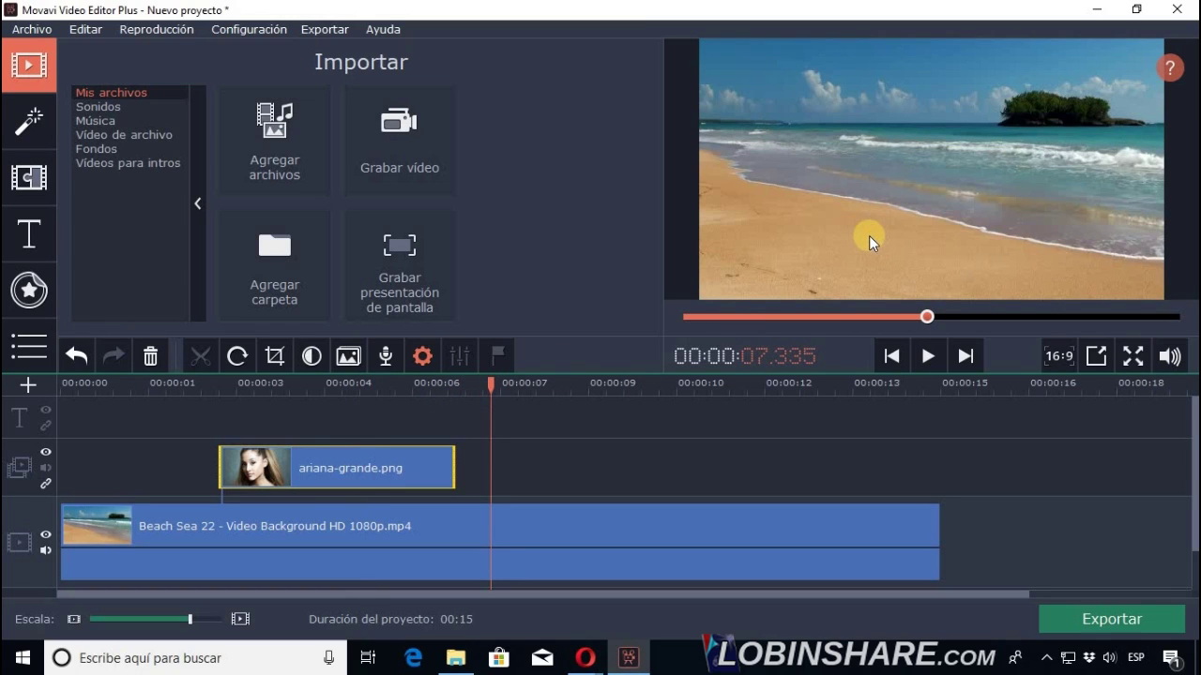
click(331, 391)
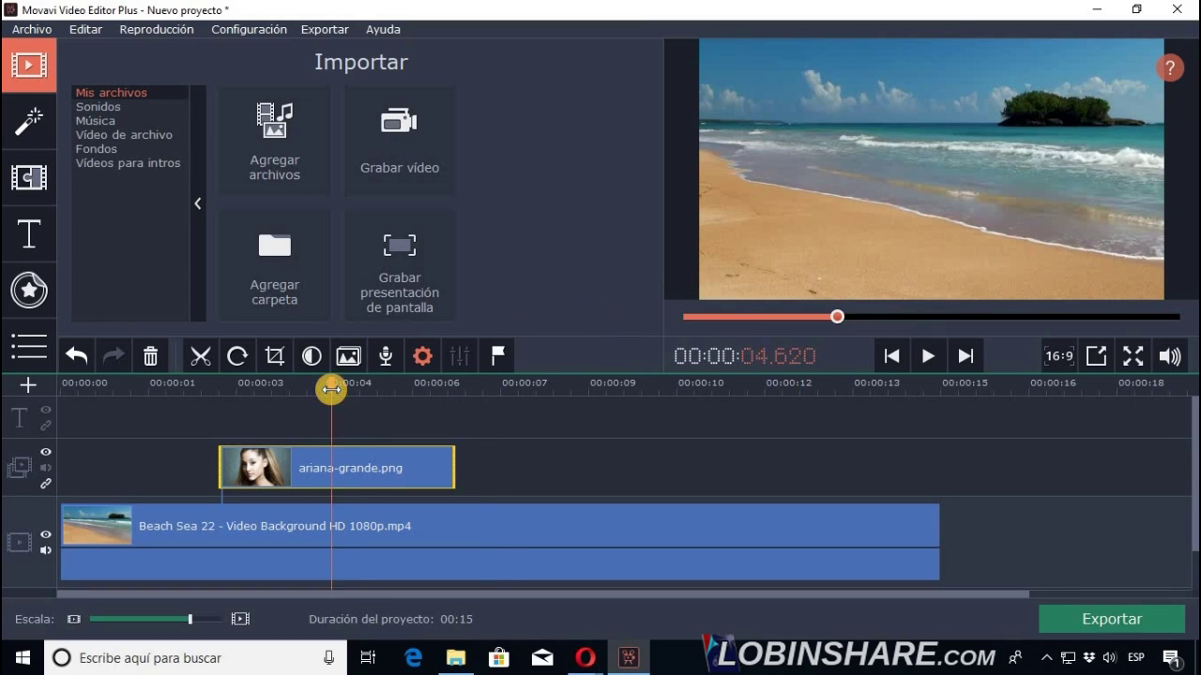
Open the overlay image's picture-in-picture editing and shrink it to under two thirds of the frame width, in the frame's lower-right corner.
click(298, 488)
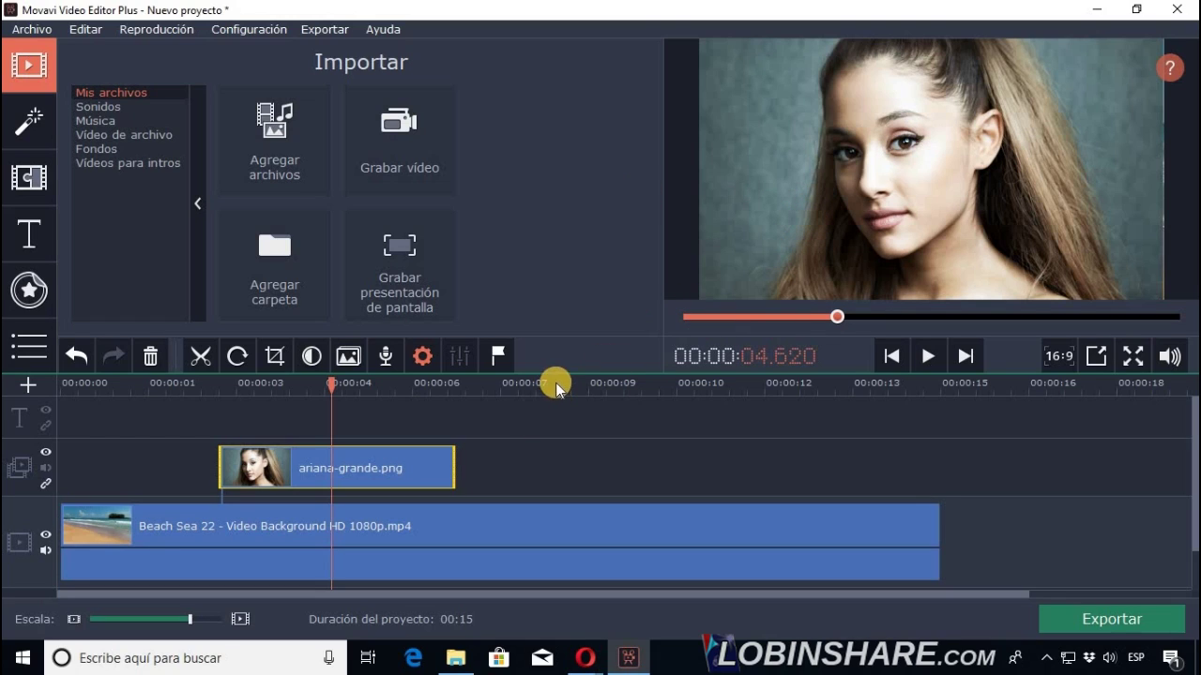
click(335, 467)
double_click(334, 468)
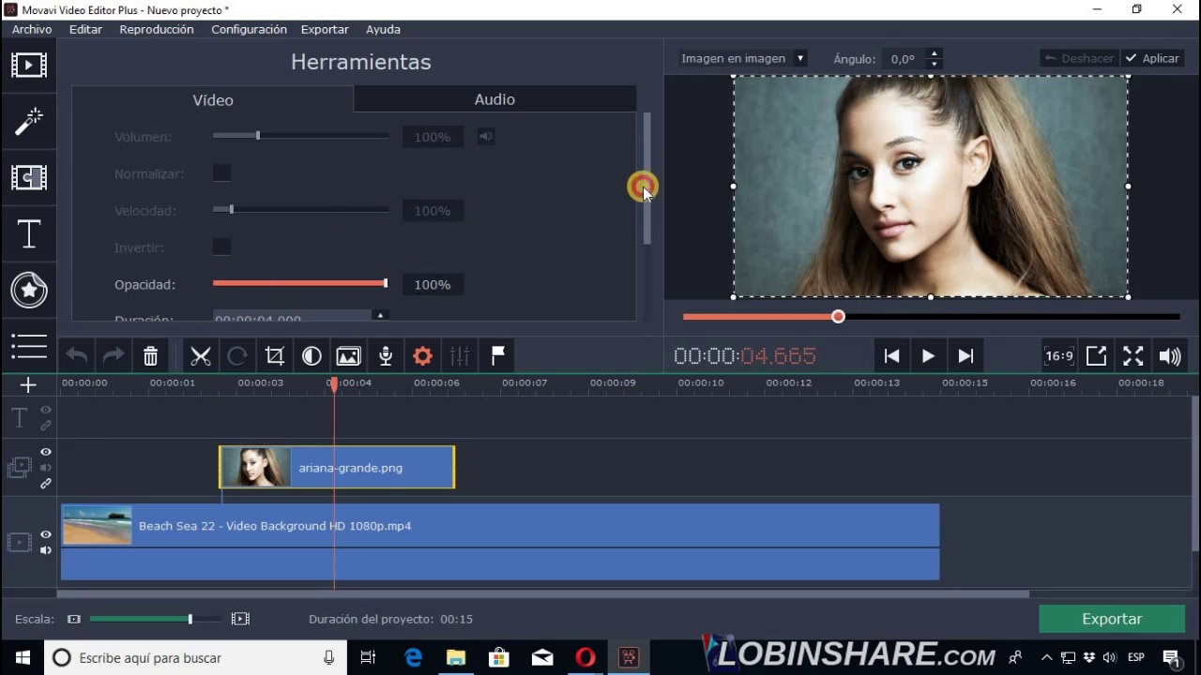
mouse_move(643, 228)
mouse_down()
mouse_move(638, 309)
mouse_move(635, 207)
mouse_up()
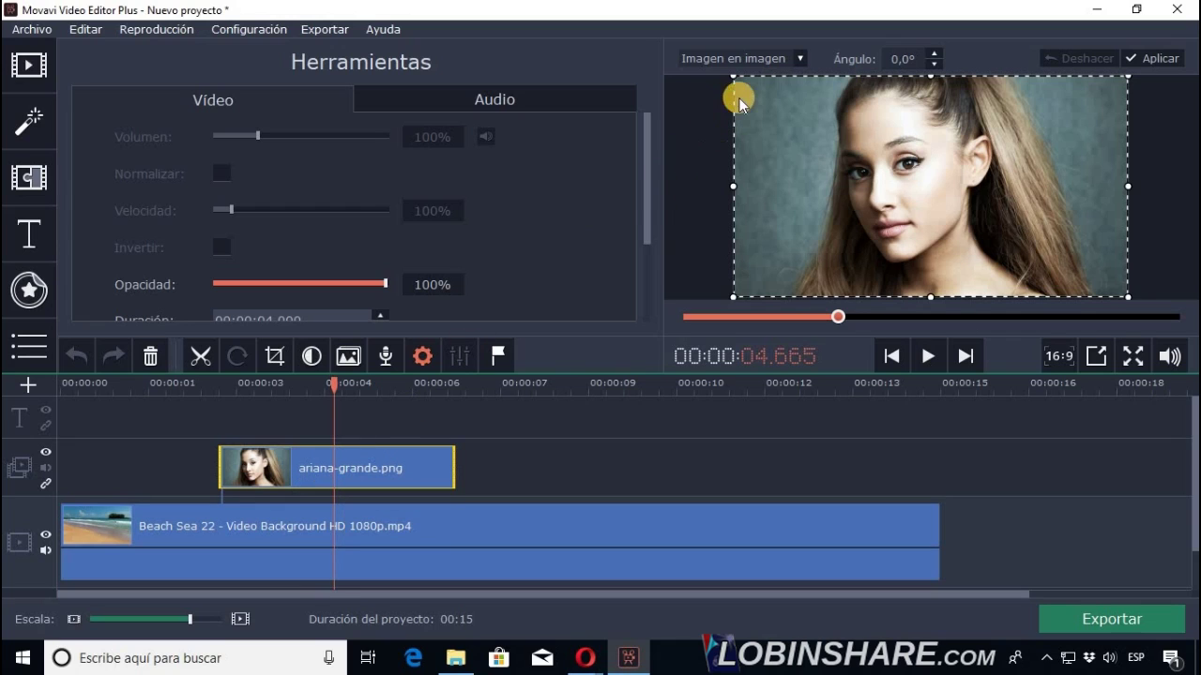
drag(729, 79, 880, 157)
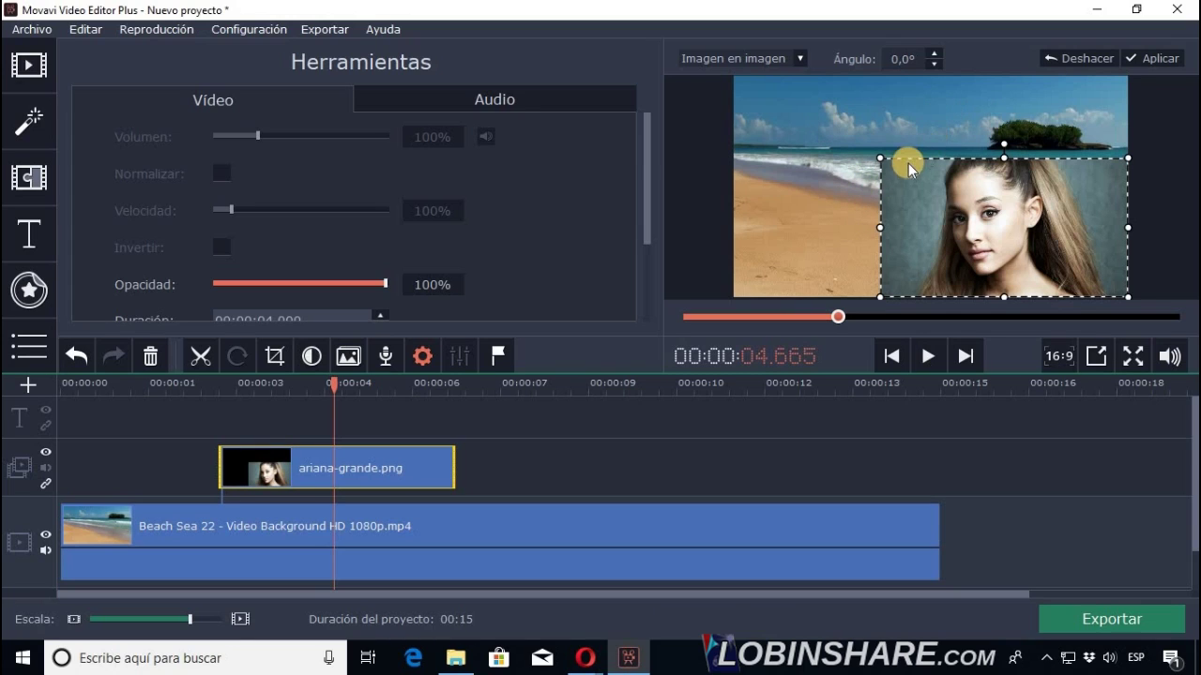
Shrink the overlay image to under two fifths of the frame width, look over its settings, and place it in the frame's lower-left corner.
drag(883, 163, 825, 162)
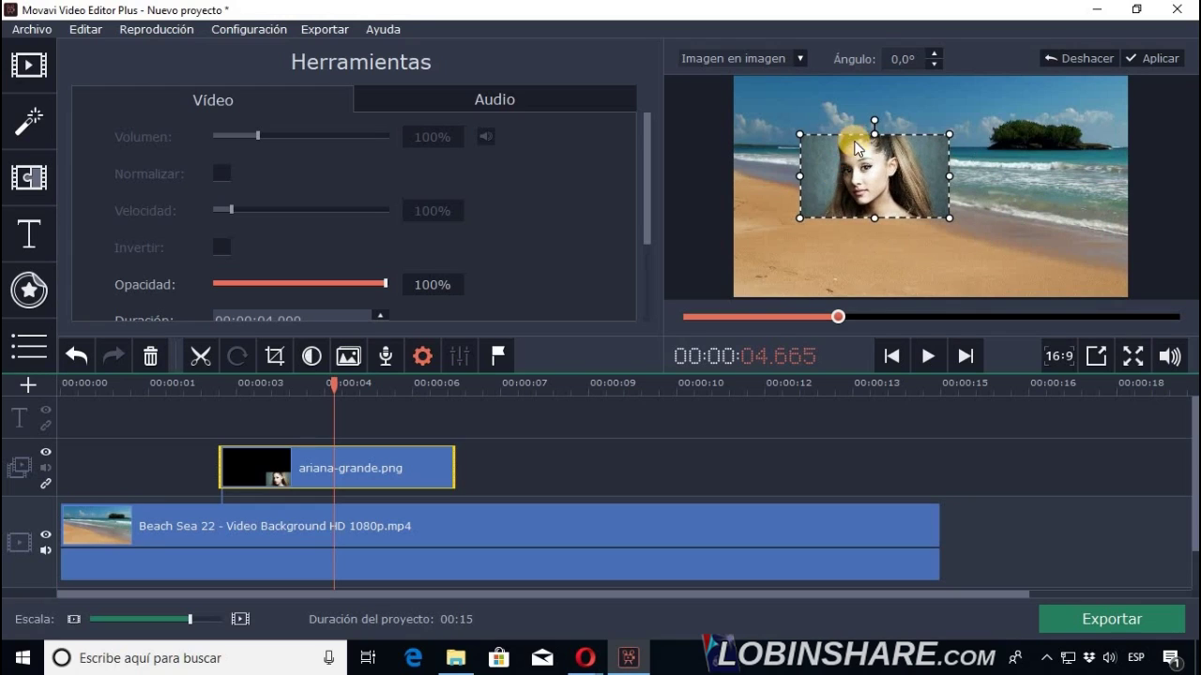
mouse_move(867, 122)
mouse_down()
mouse_move(837, 138)
mouse_move(889, 123)
mouse_move(877, 135)
mouse_up()
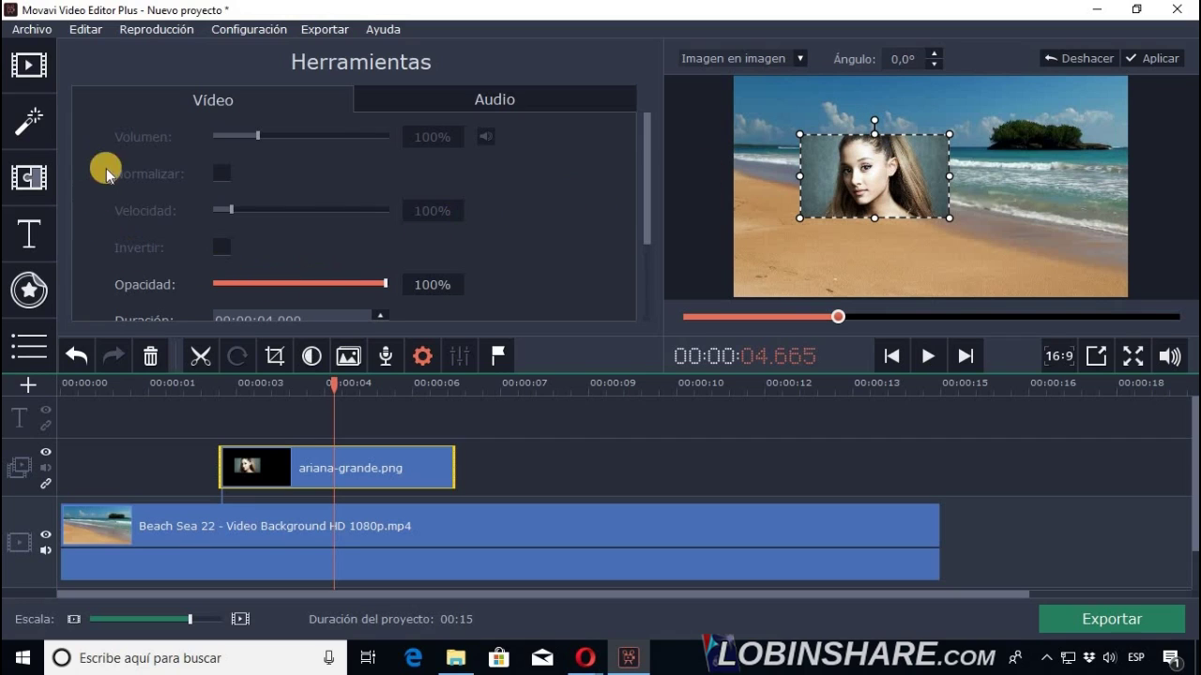
drag(650, 167, 643, 196)
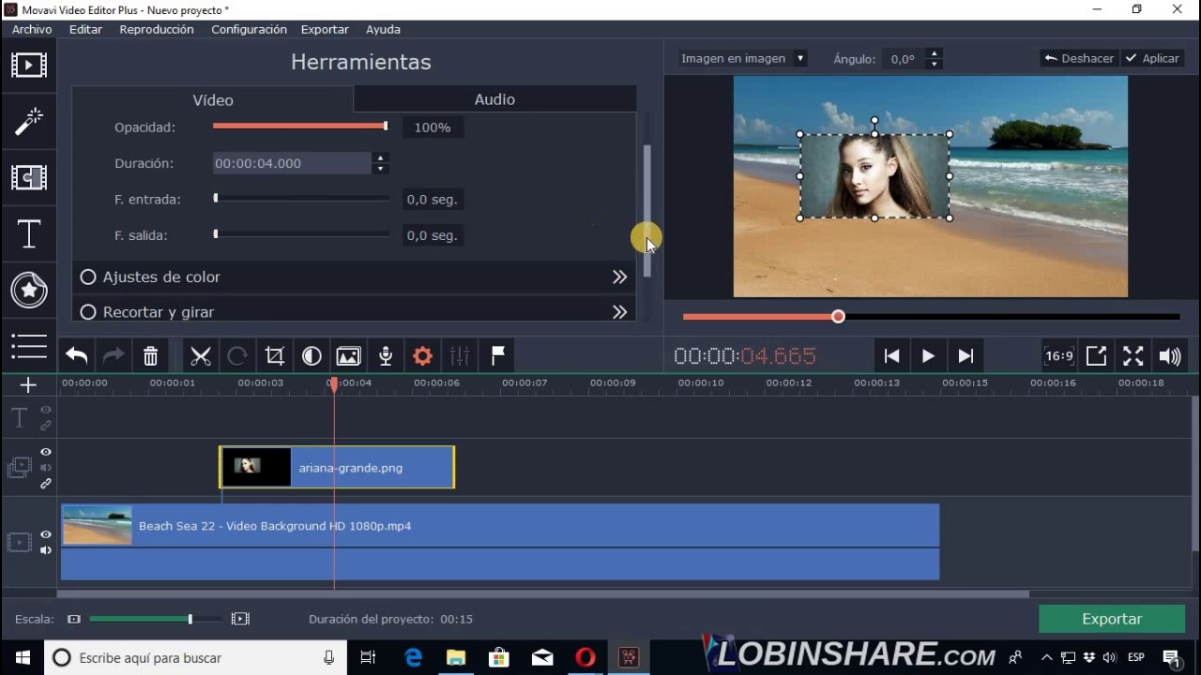
drag(647, 255, 646, 269)
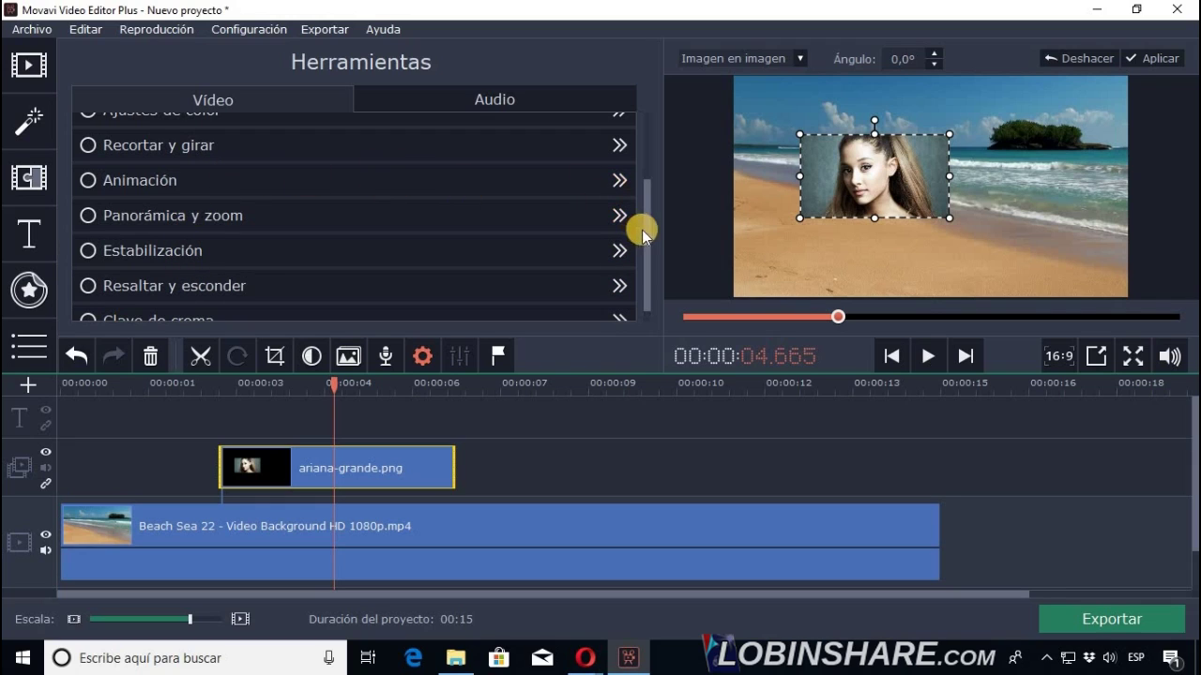
drag(643, 234, 647, 141)
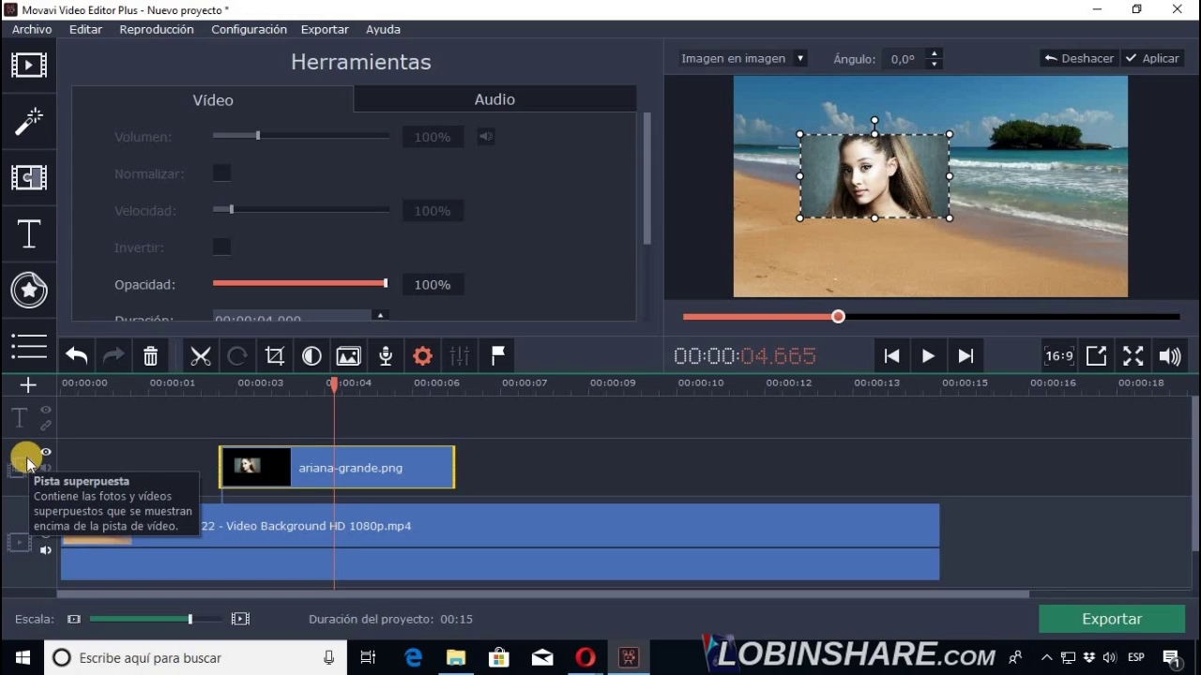
drag(842, 194, 781, 266)
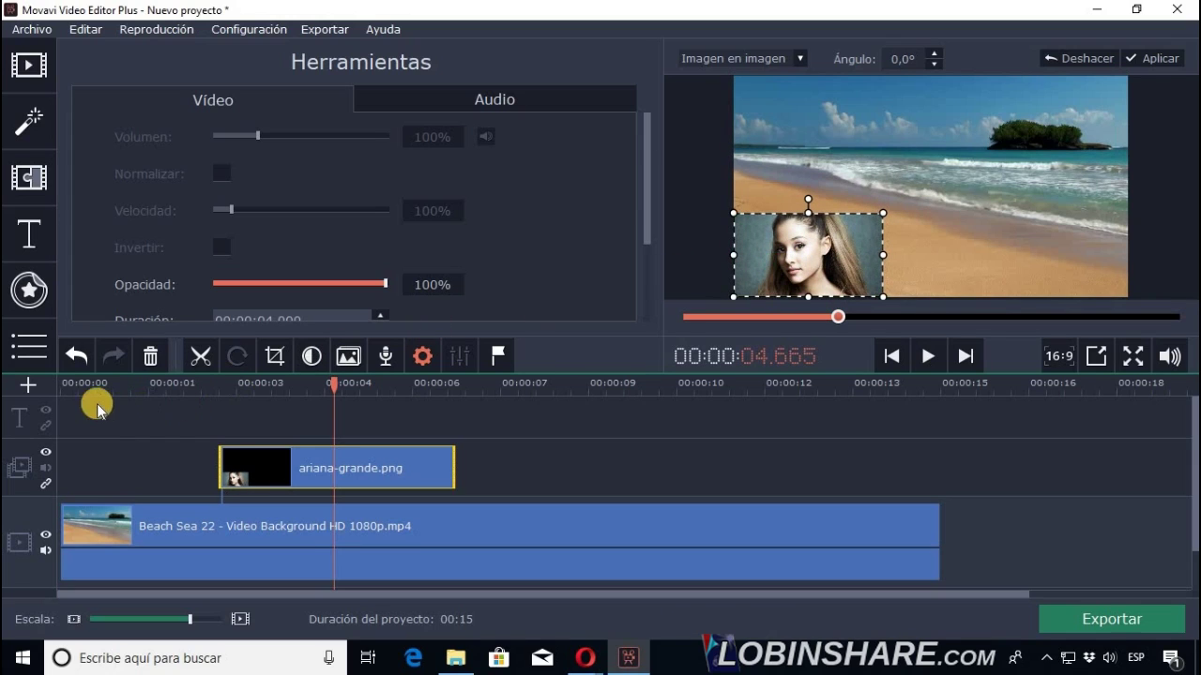
Play the project from near the start past the overlay image's end, and check a frame within its time range.
click(65, 385)
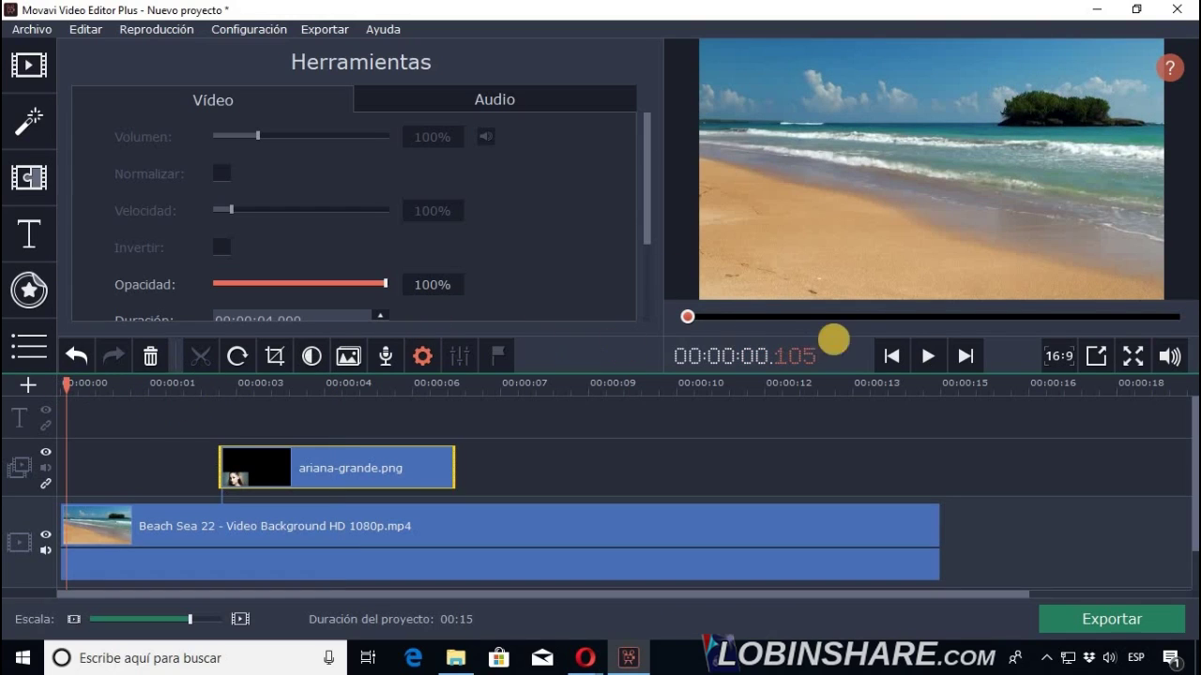
click(927, 355)
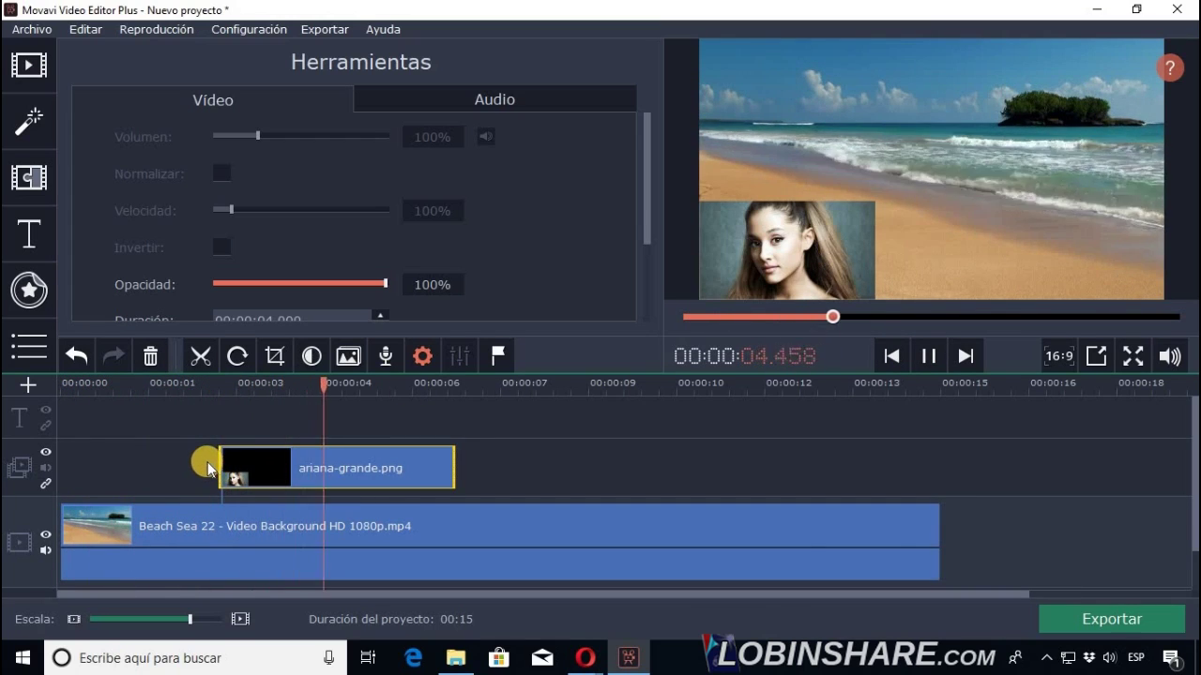
click(926, 356)
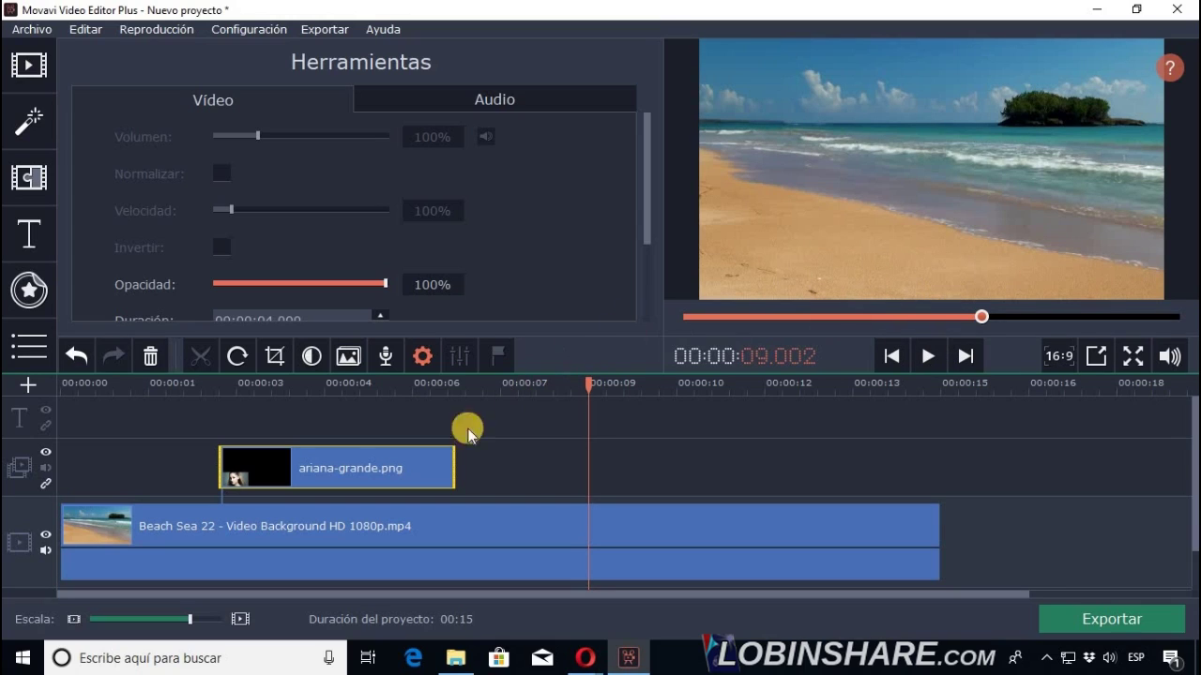
click(418, 456)
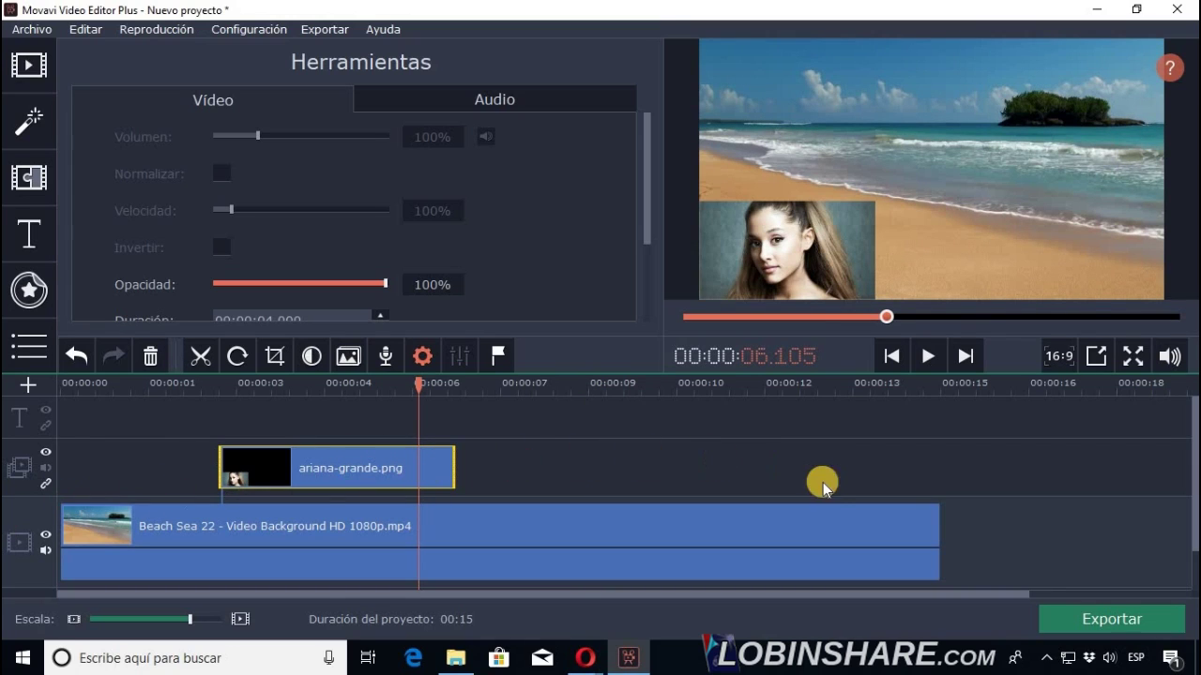
Stretch the overlay image from the project's start to the beach clip's end, for a 15-second duration, and preview the result.
drag(371, 468, 214, 471)
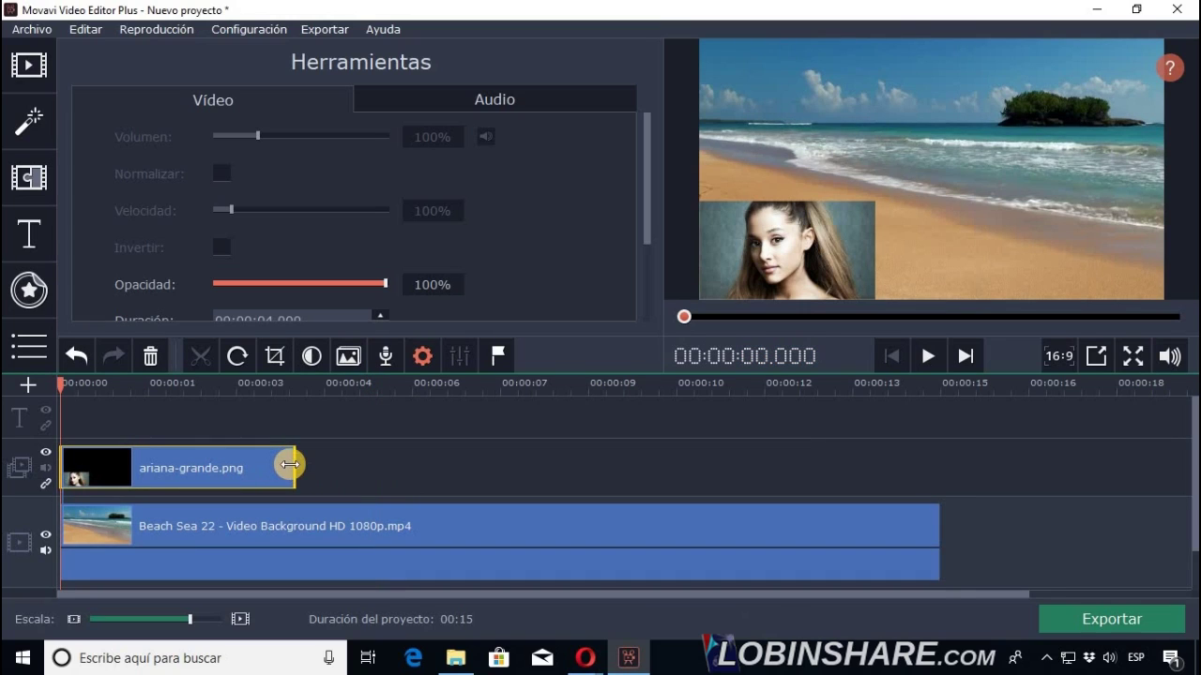
drag(295, 463, 939, 469)
click(74, 388)
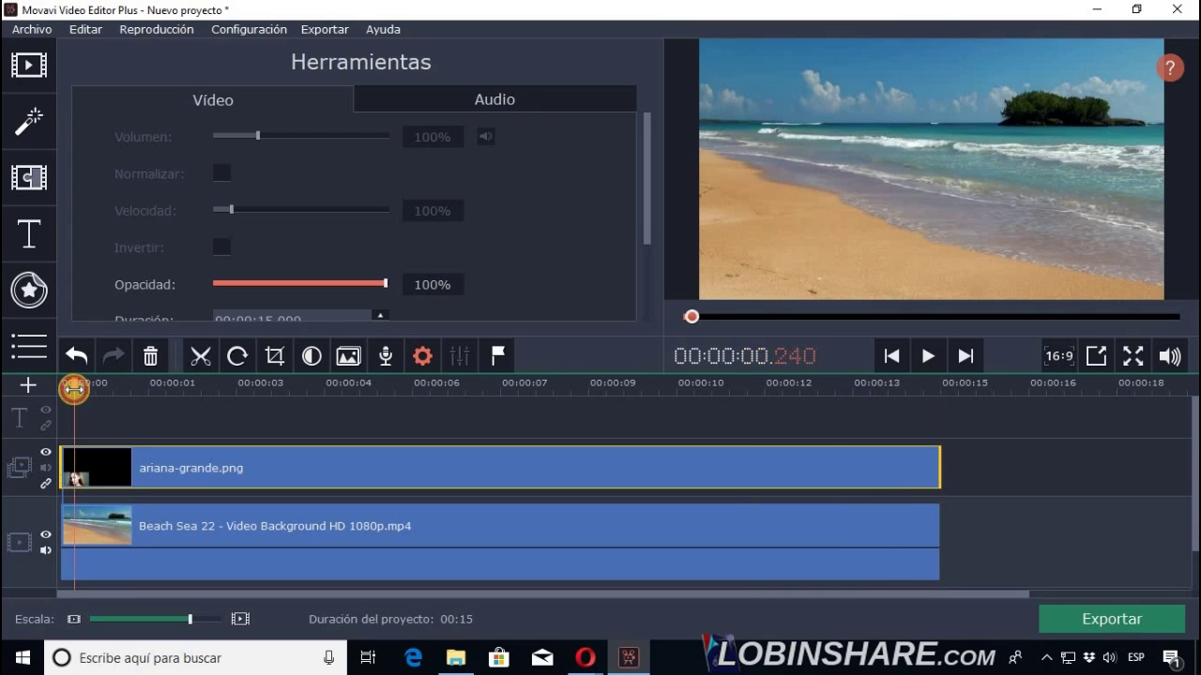
click(929, 356)
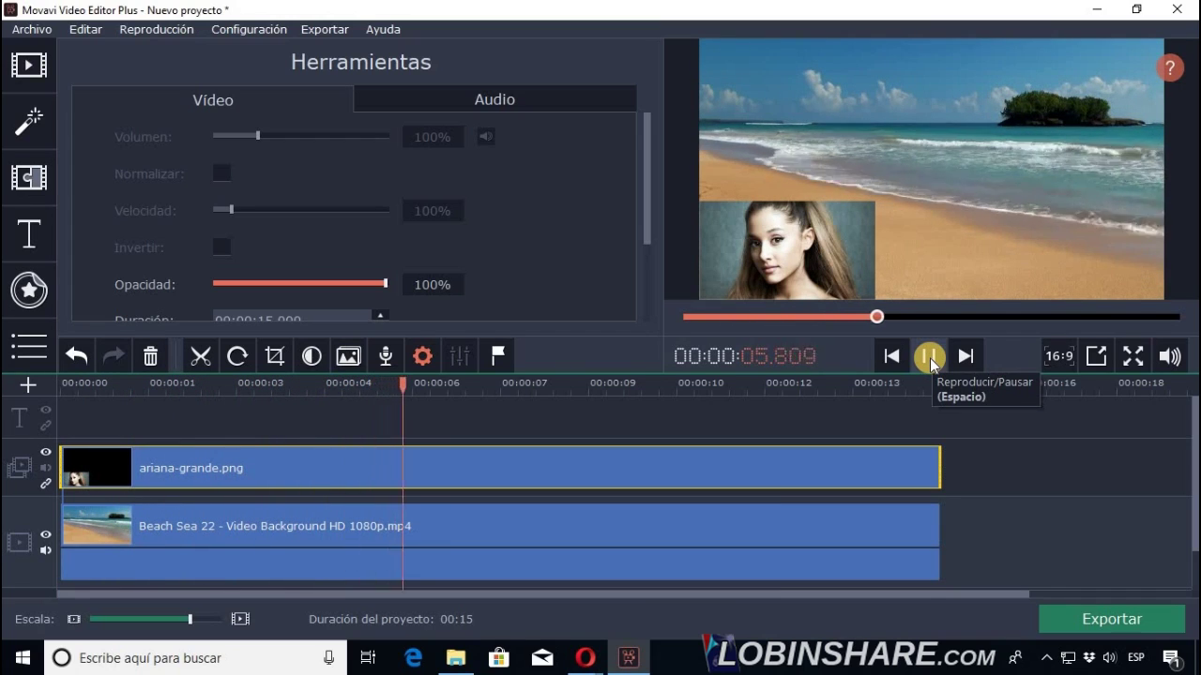
click(929, 357)
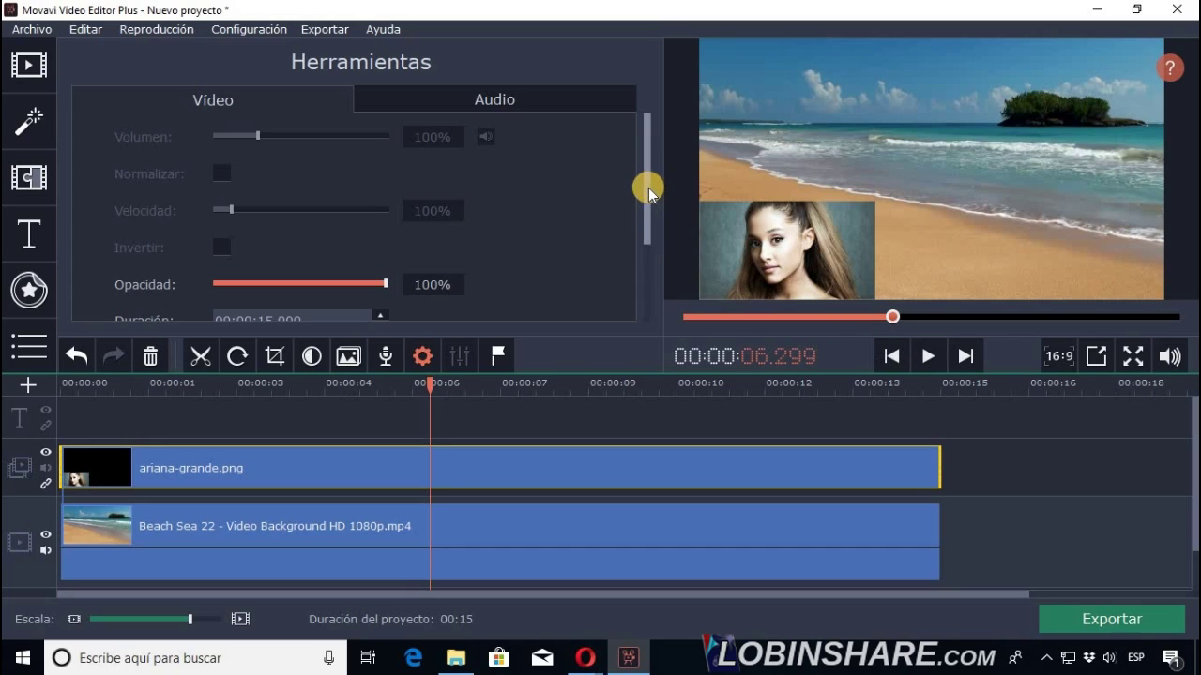
Add the "Hacia la derecha" animation preset to the overlay image at about 6.3 seconds, with its end position in the frame's lower-right corner.
drag(649, 188, 647, 209)
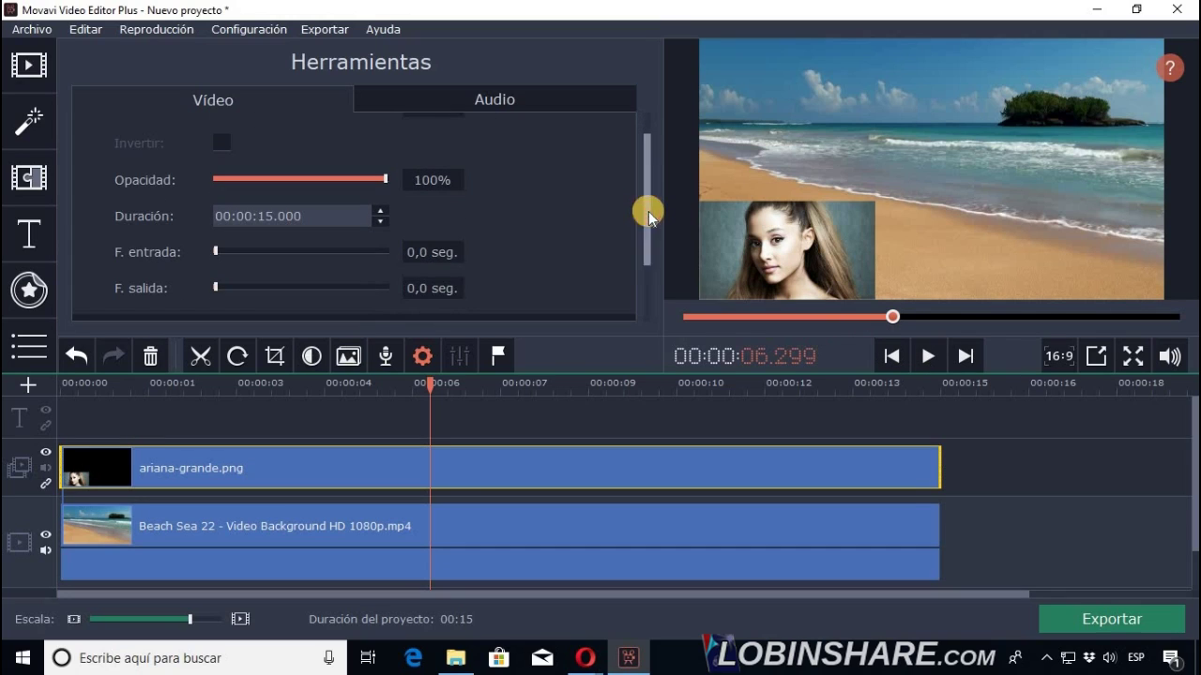
click(431, 468)
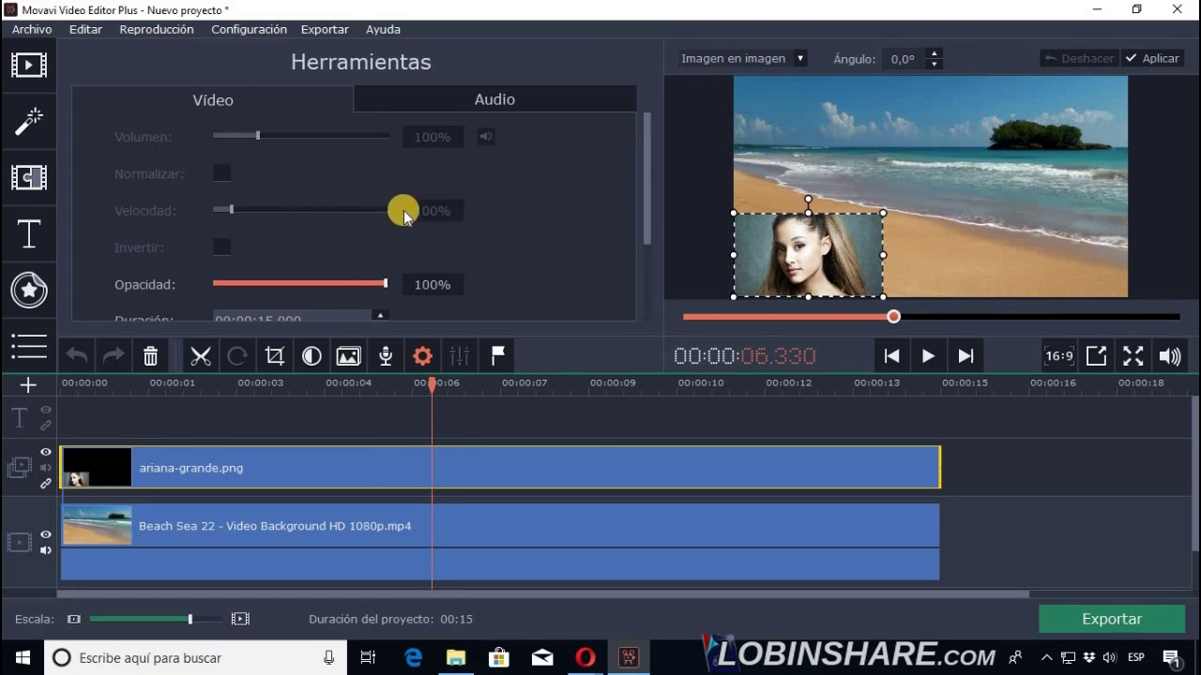
drag(645, 158, 644, 208)
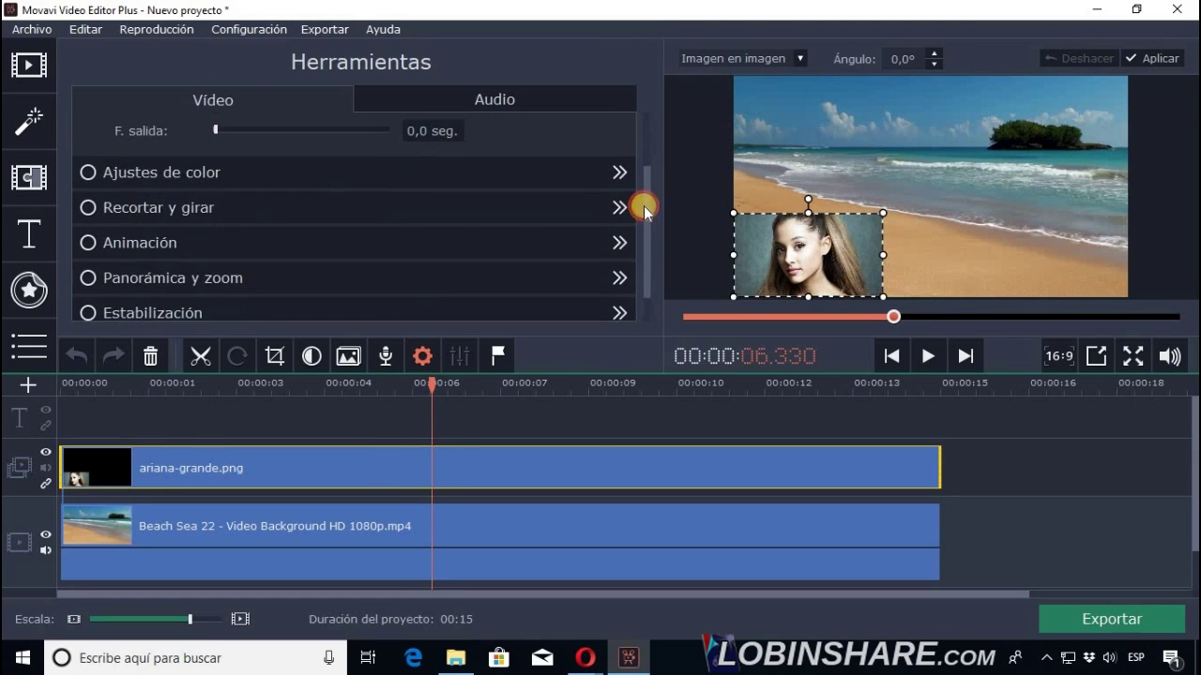
click(152, 233)
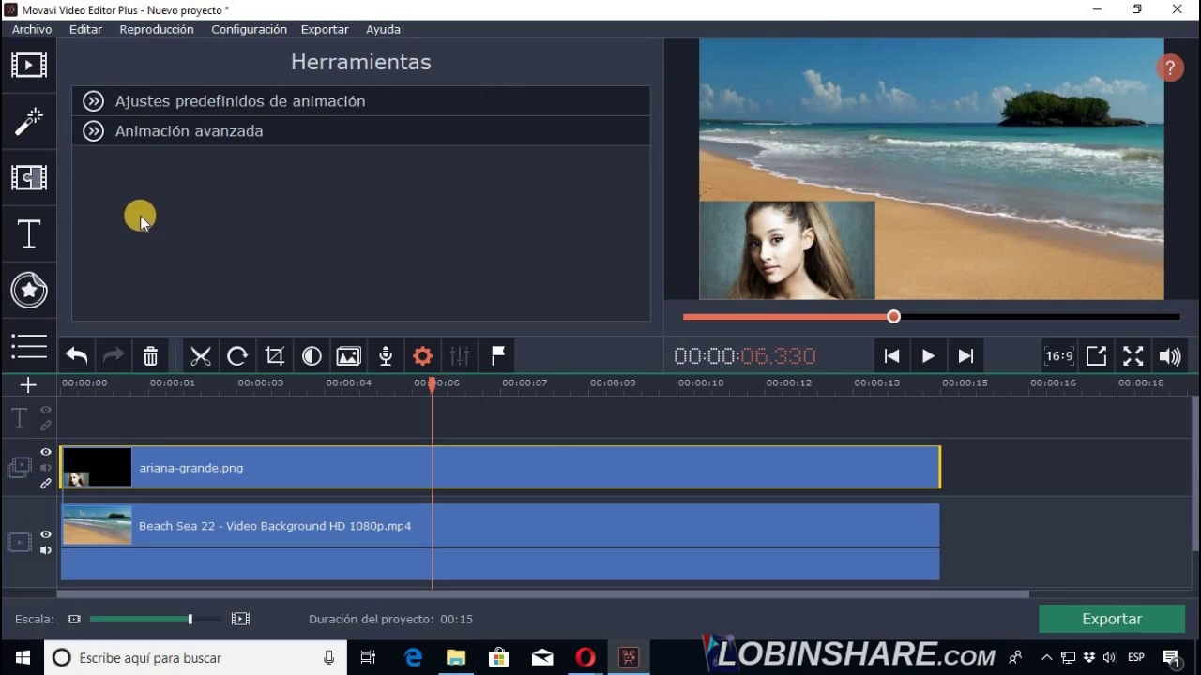
click(94, 101)
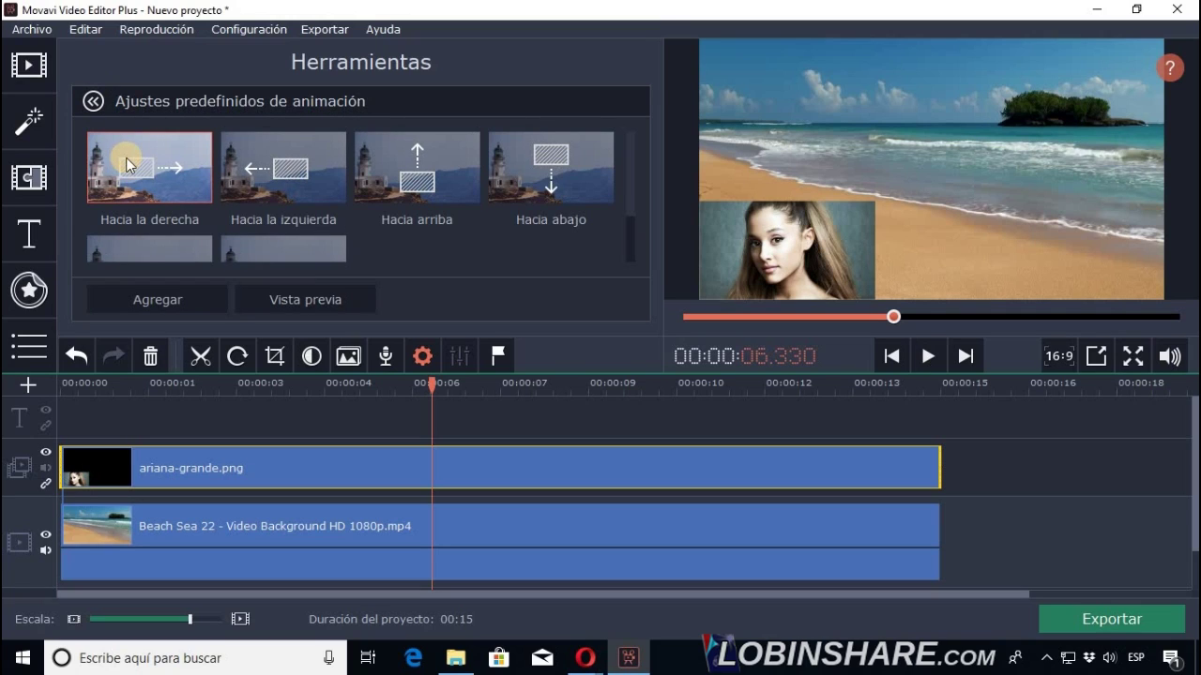
click(134, 302)
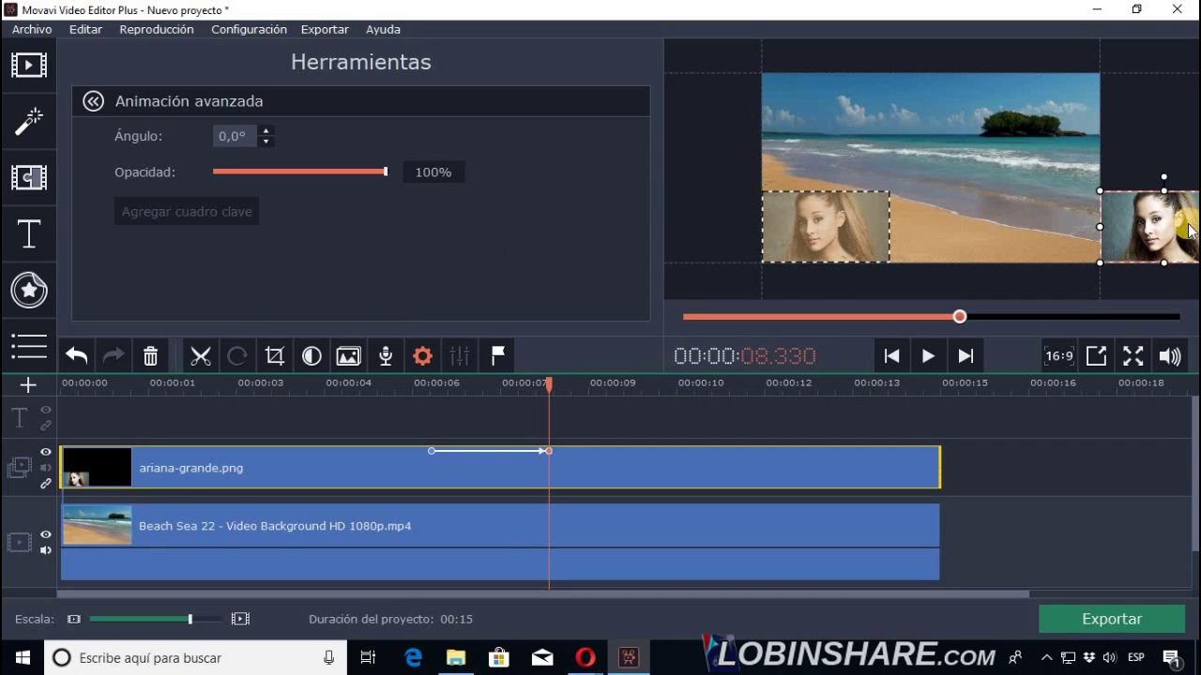
drag(1190, 230, 1063, 228)
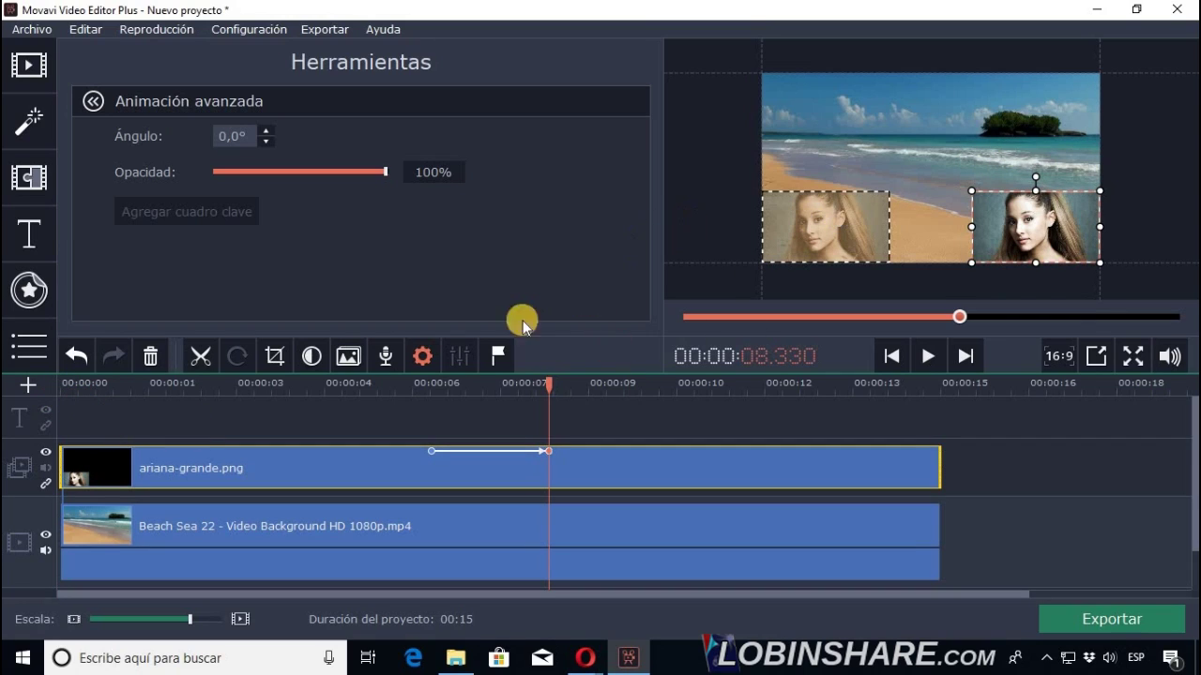
Check the overlay image's position at both animation keyframes, and play the project from near the start through the movement.
click(429, 384)
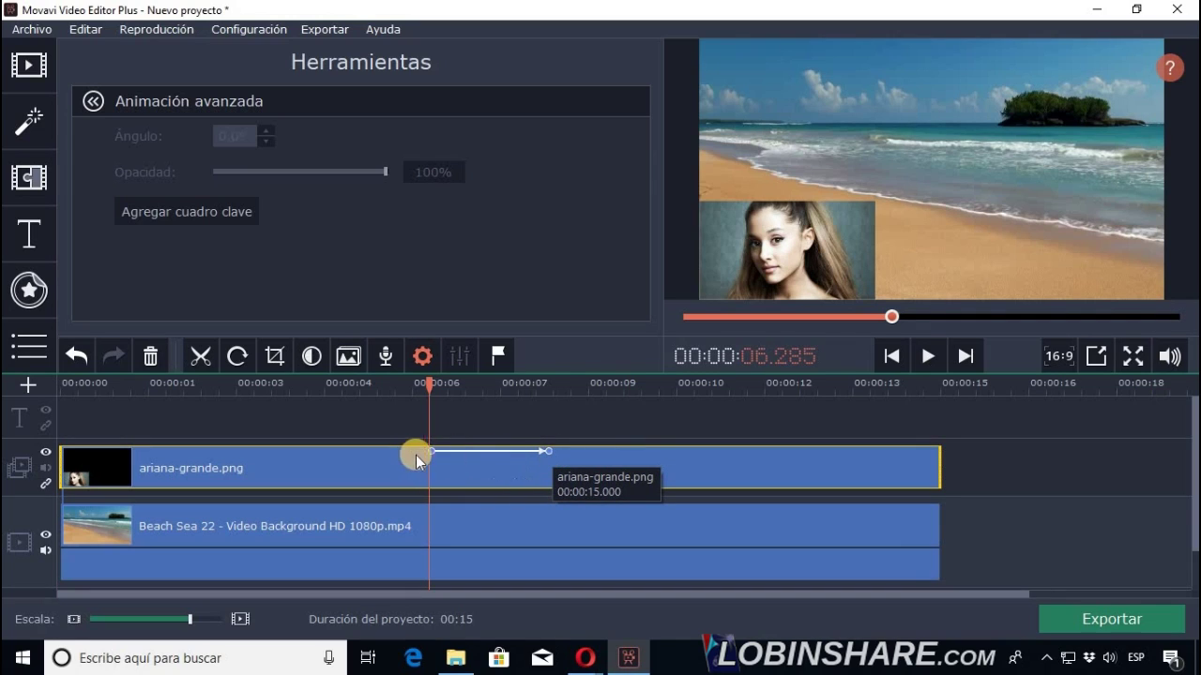
click(545, 385)
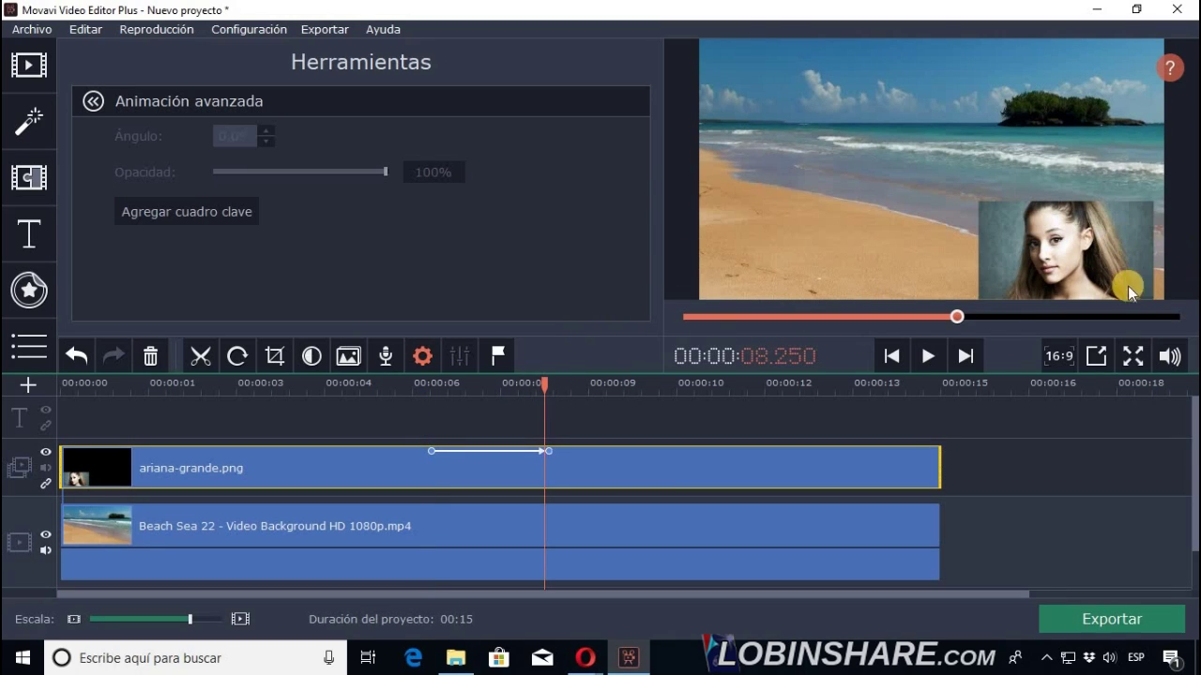
click(83, 388)
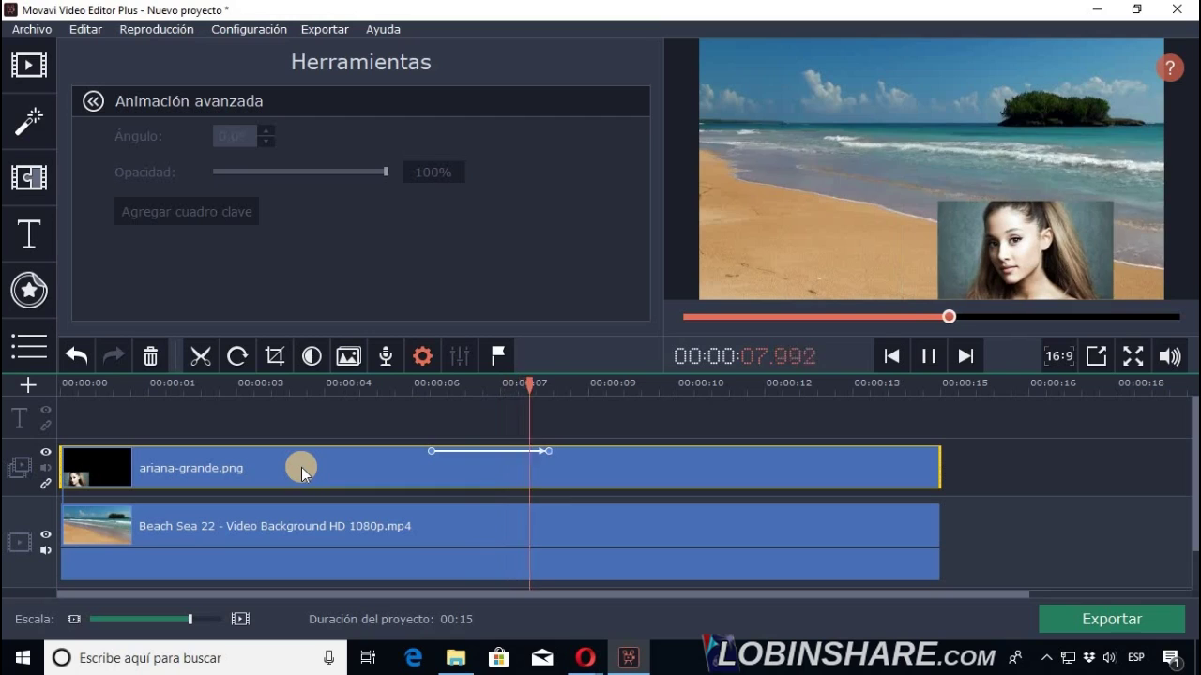
click(934, 357)
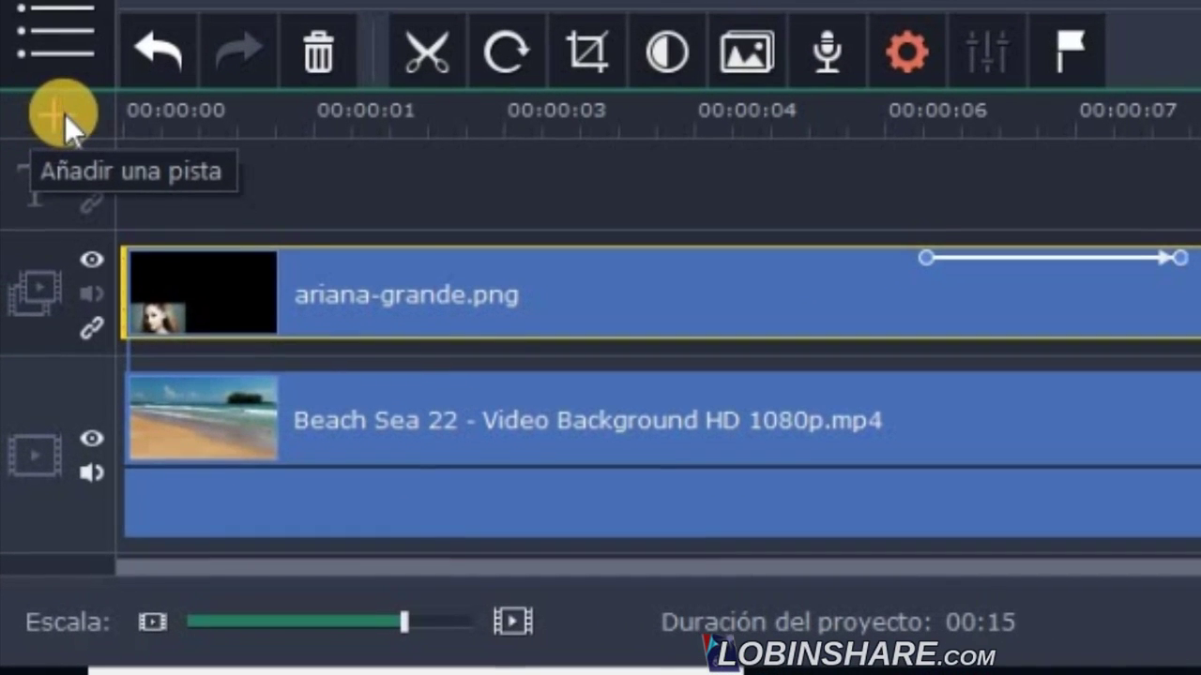
Add another video track above the overlay image's track.
click(47, 152)
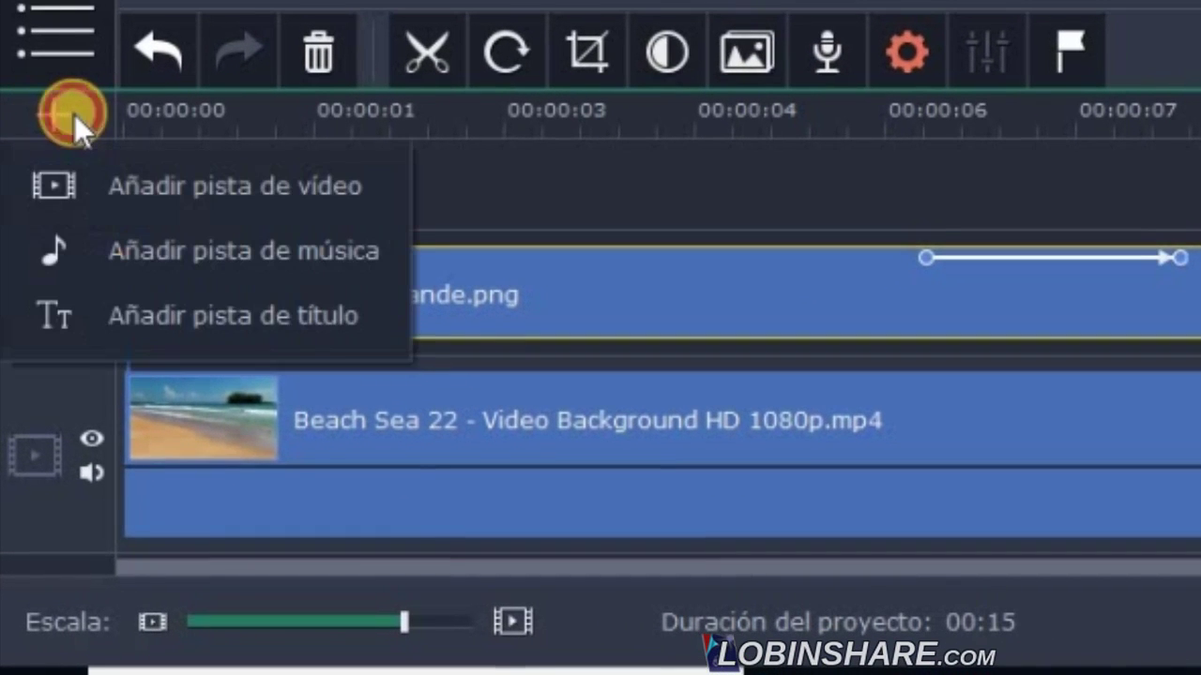
click(106, 174)
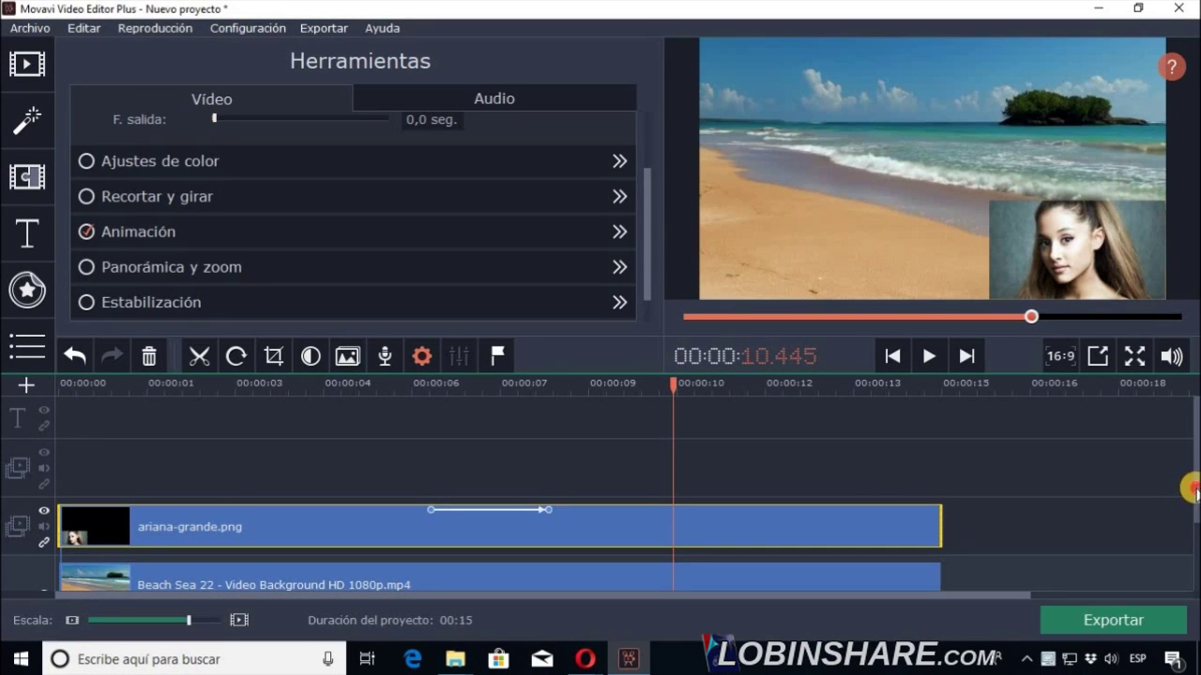
mouse_move(1189, 488)
mouse_down()
mouse_move(1184, 526)
mouse_move(1185, 502)
mouse_up()
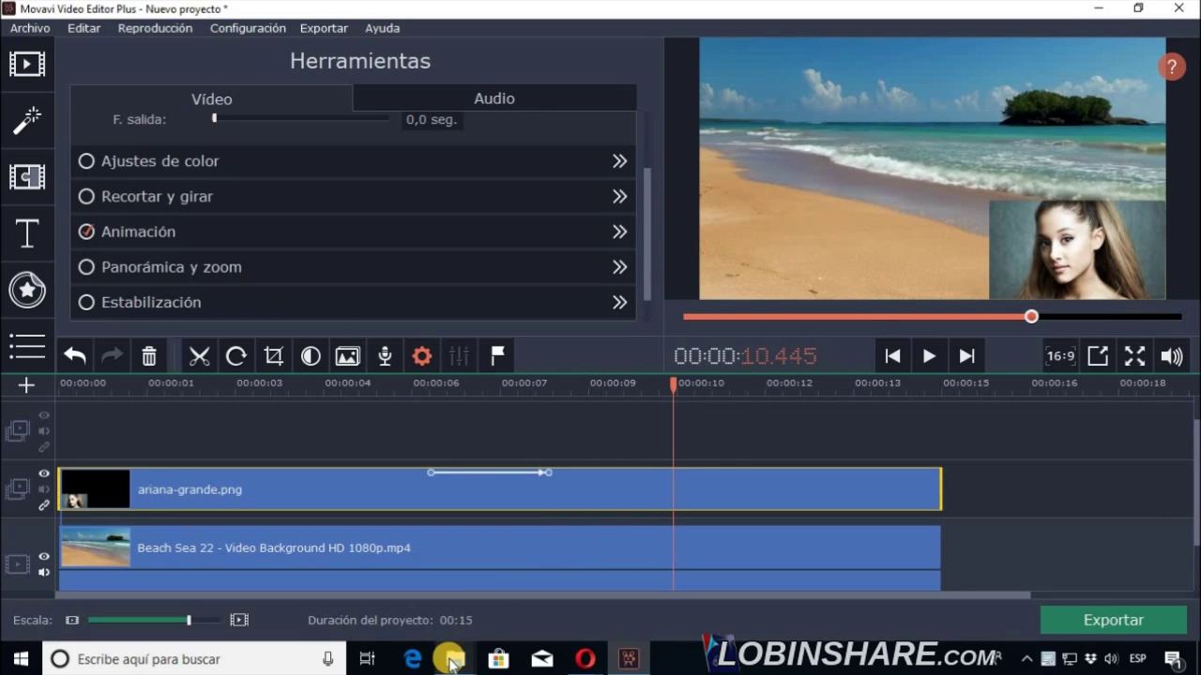
Place the Christmas gift guide video from the Vídeos folder on the empty overlay track at about 3.4 seconds.
mouse_move(453, 663)
click(413, 591)
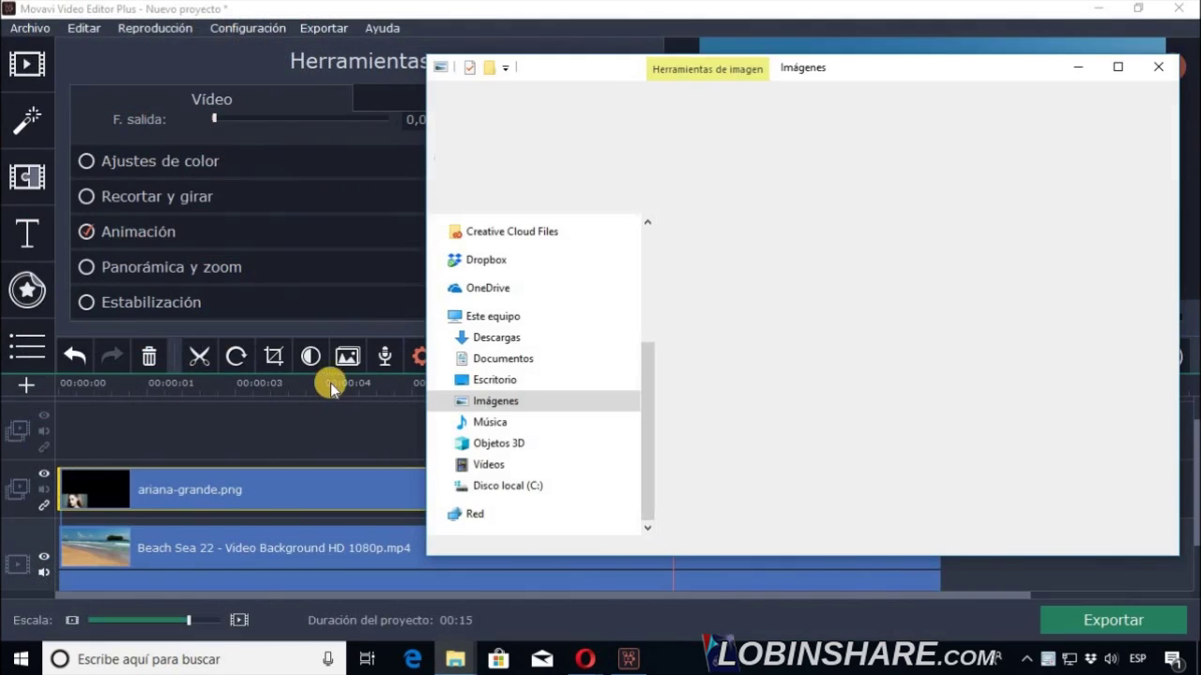
click(507, 469)
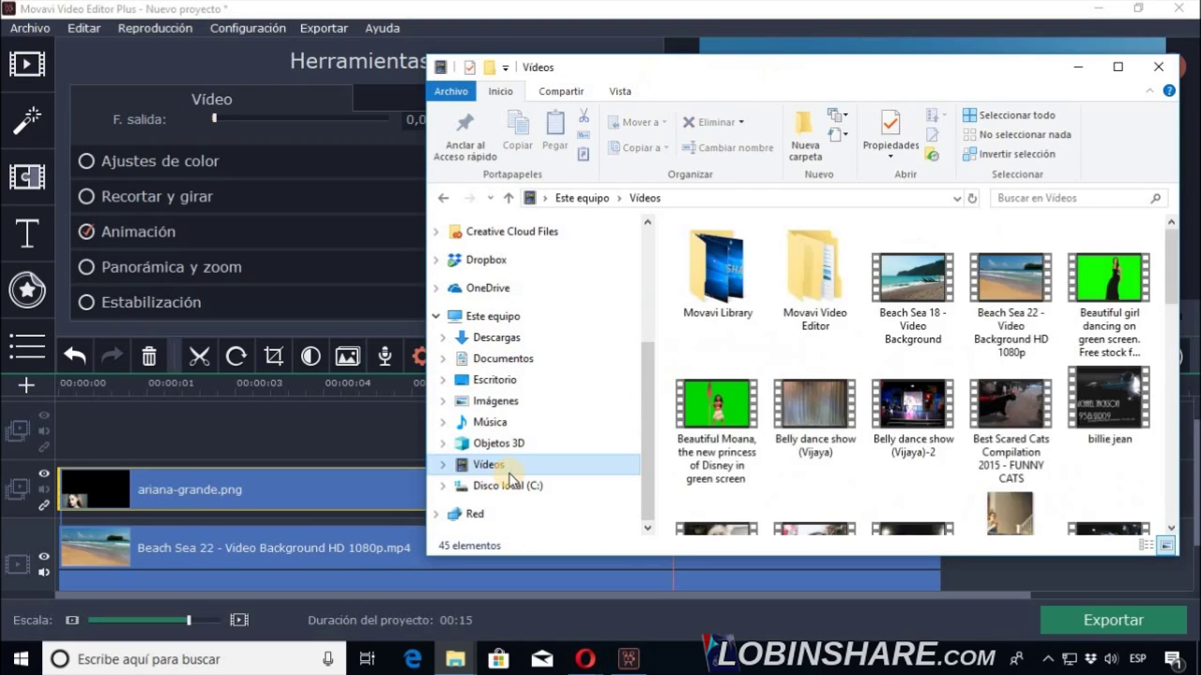
scroll(797, 361, down, 2)
click(701, 472)
drag(702, 472, 258, 438)
click(1079, 70)
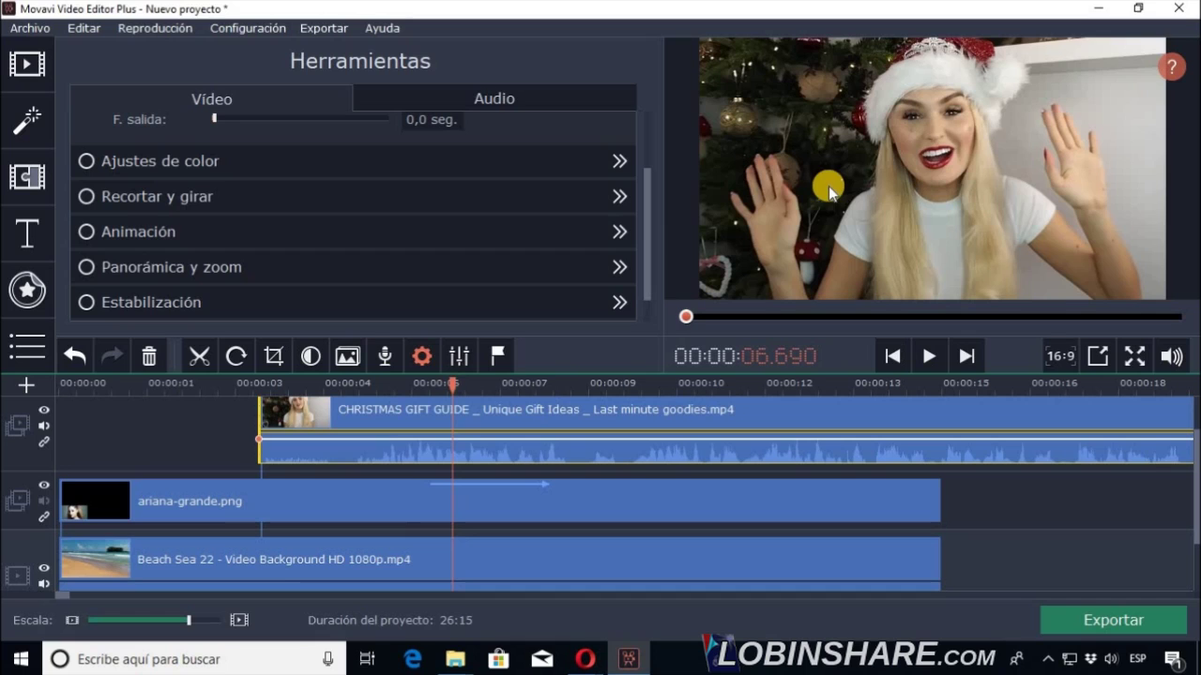
Shrink the Christmas gift guide video to a picture-in-picture inset in the frame's upper-left corner.
click(928, 353)
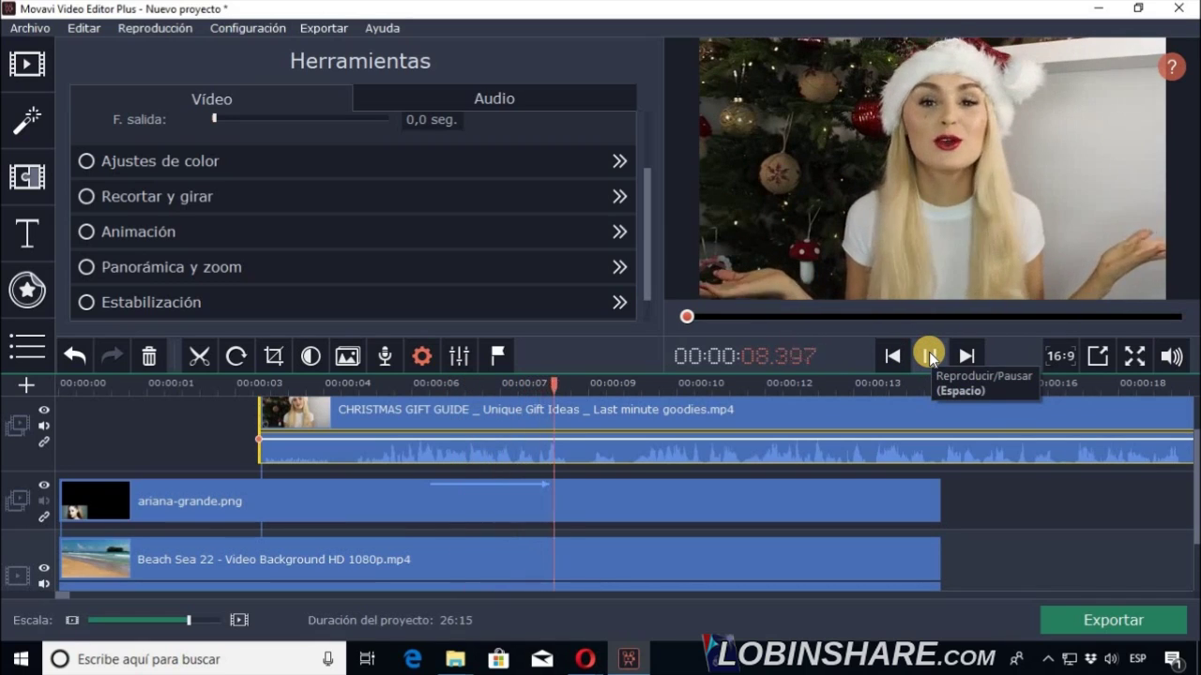
click(929, 353)
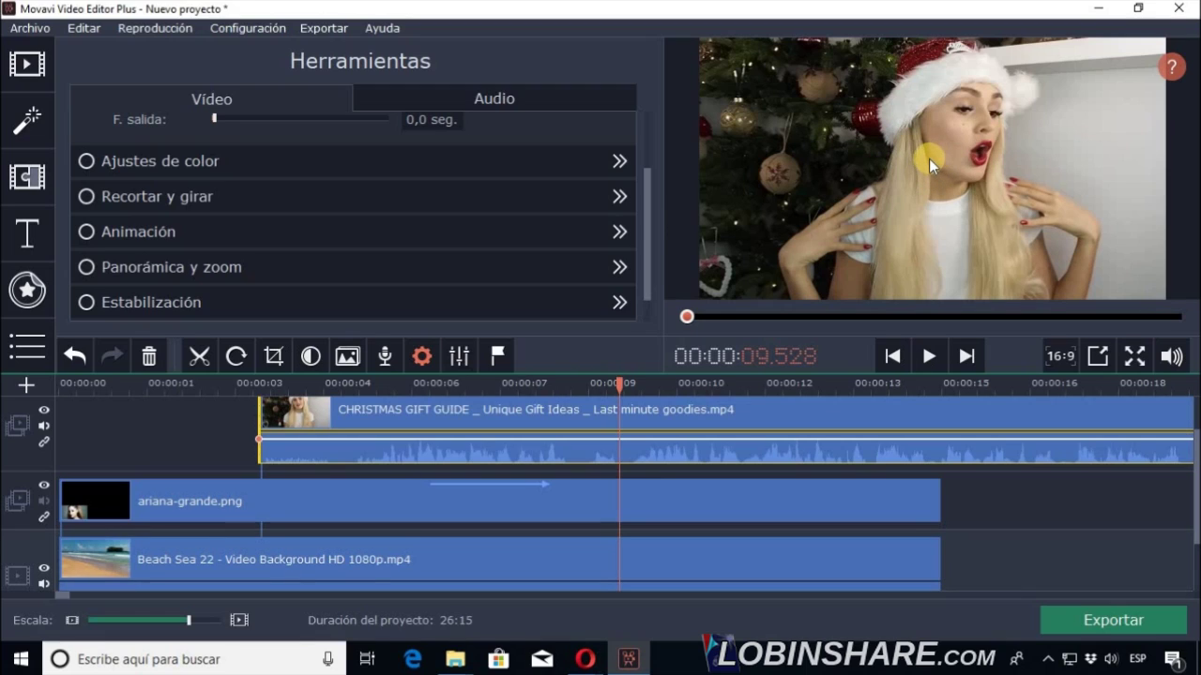
click(616, 413)
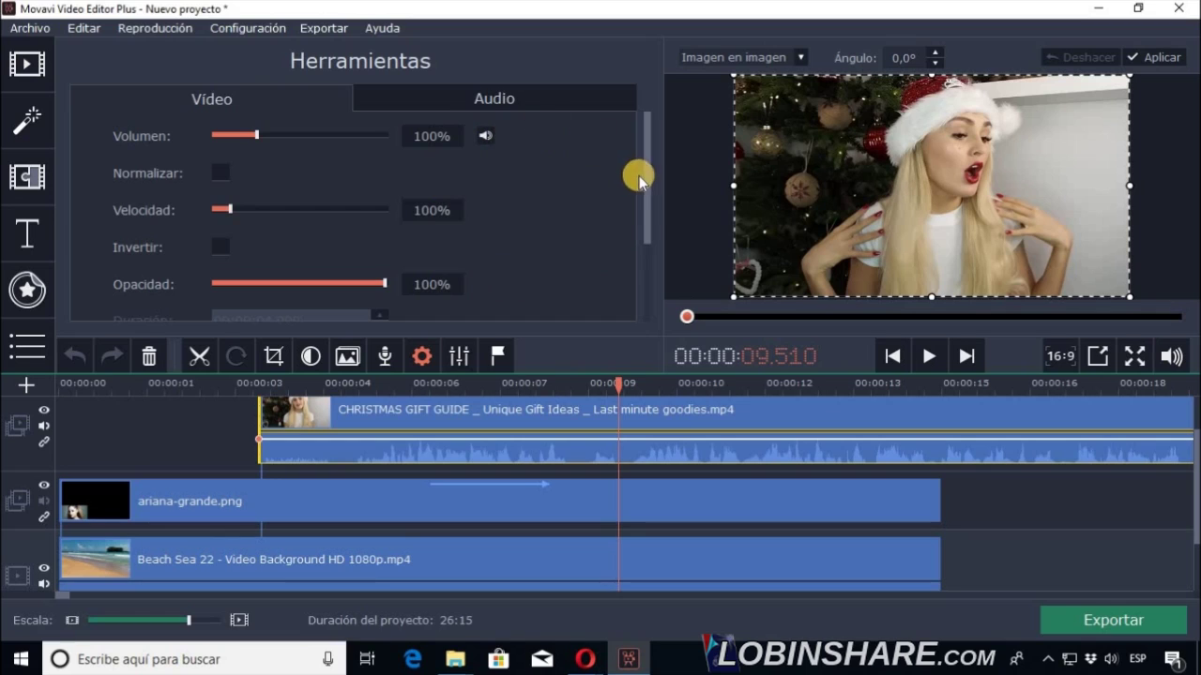
drag(647, 185, 633, 150)
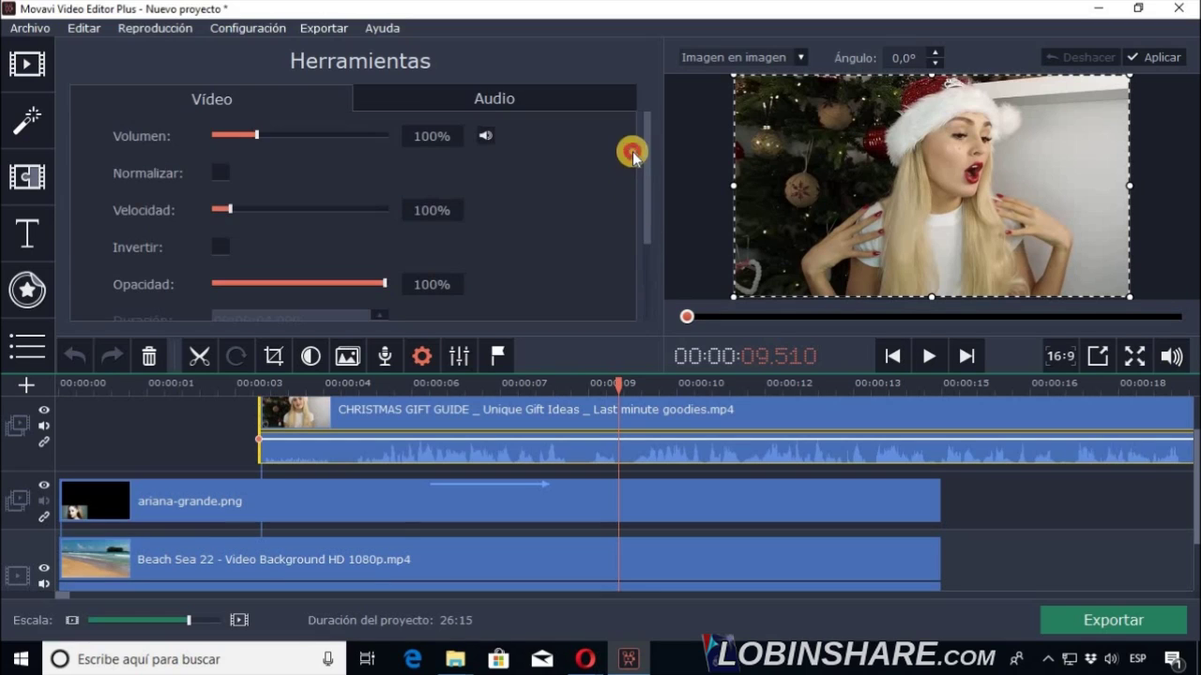
drag(731, 81, 782, 116)
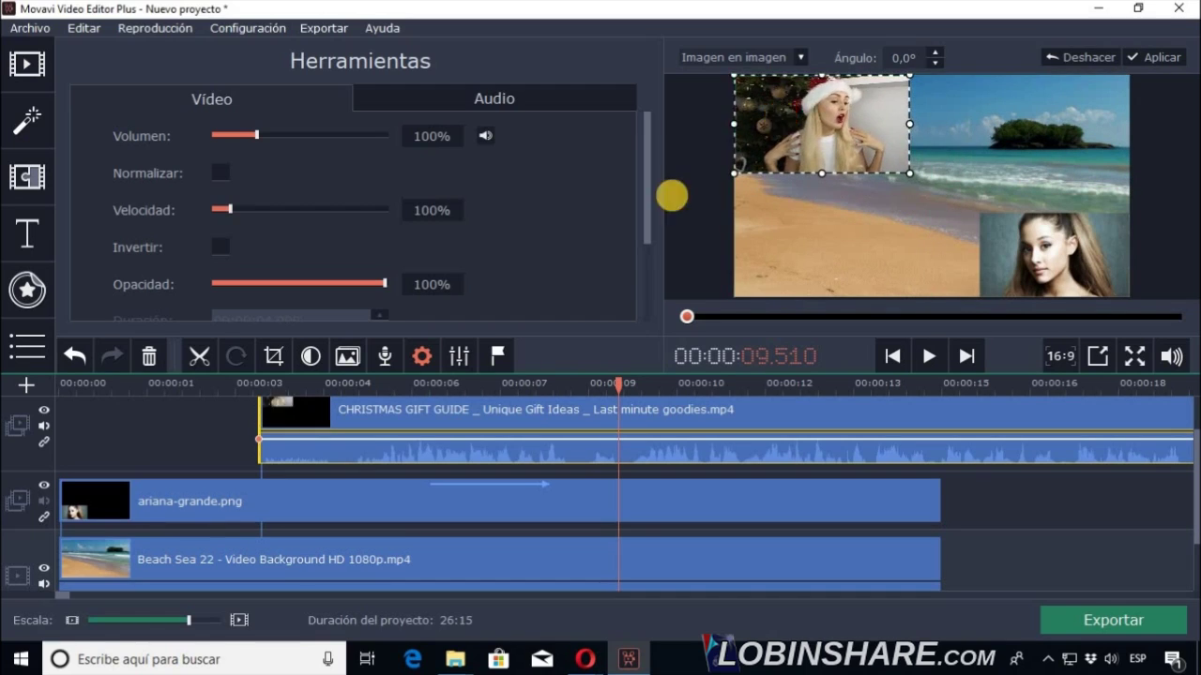
Check the frame before and after the Christmas video's entry, and play the project from the start past the end of the beach background.
click(59, 385)
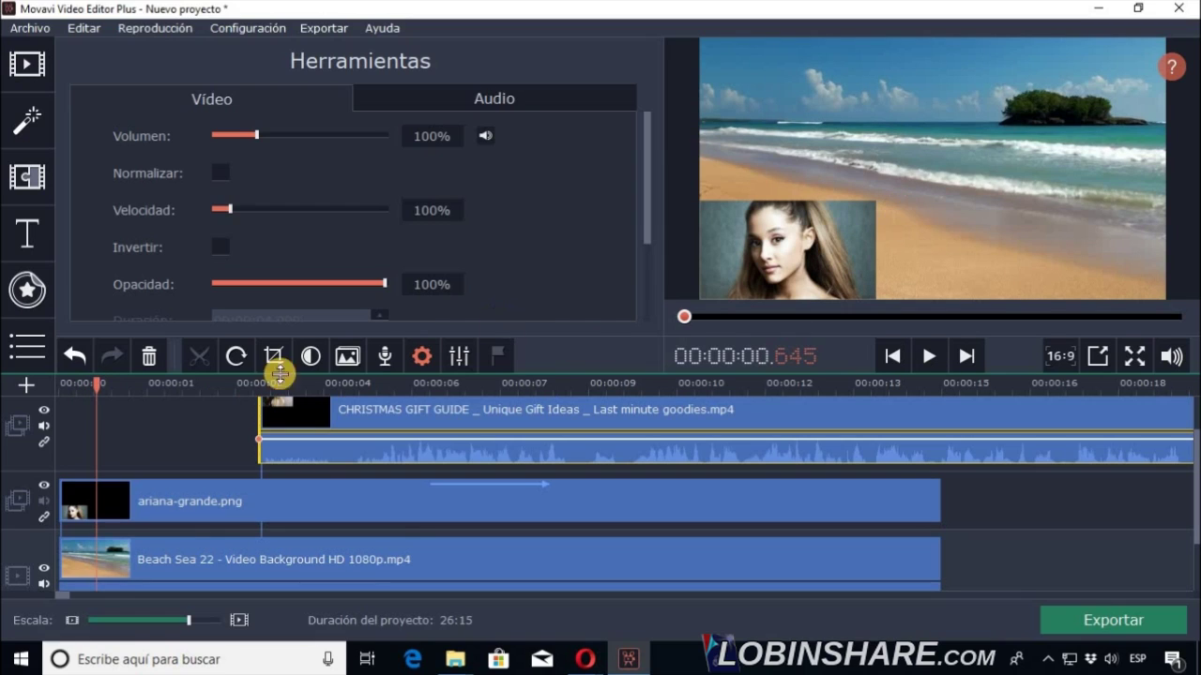
click(147, 392)
click(196, 392)
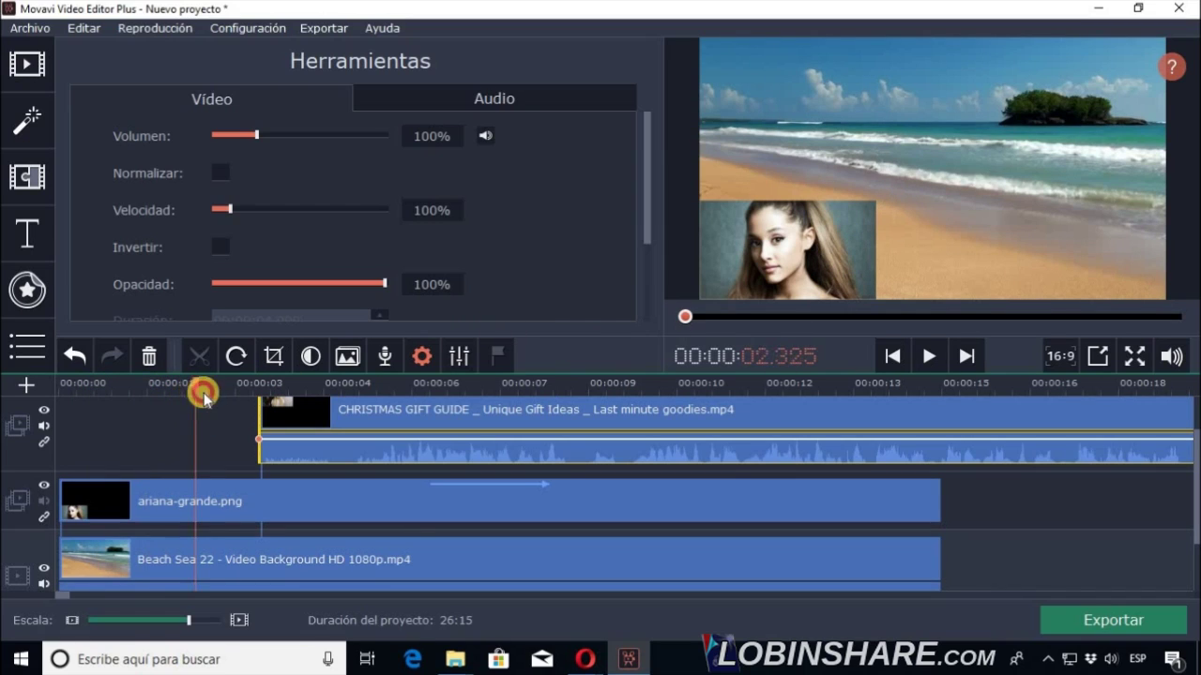
click(227, 390)
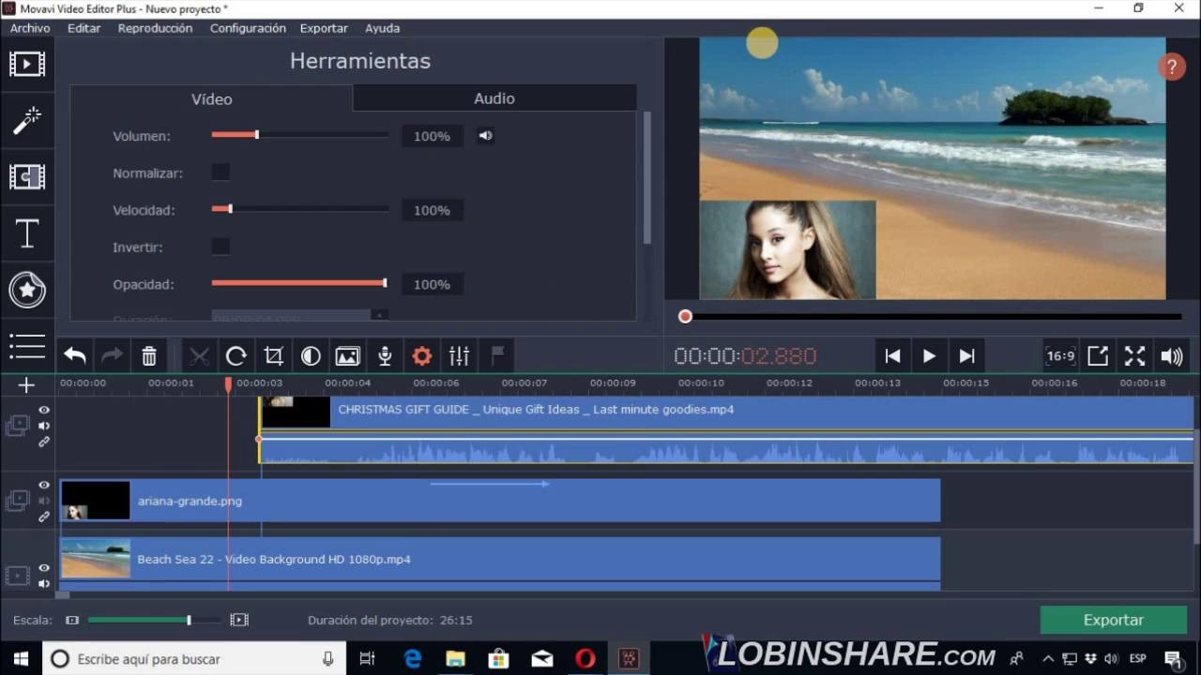
click(312, 383)
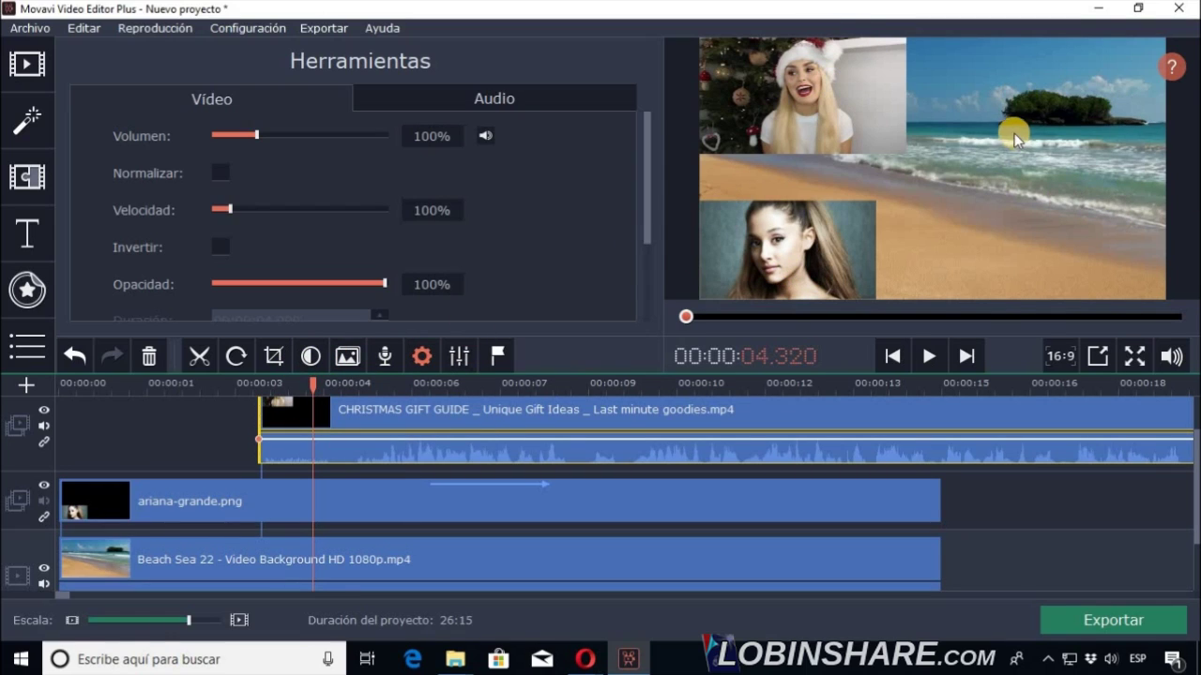
click(61, 383)
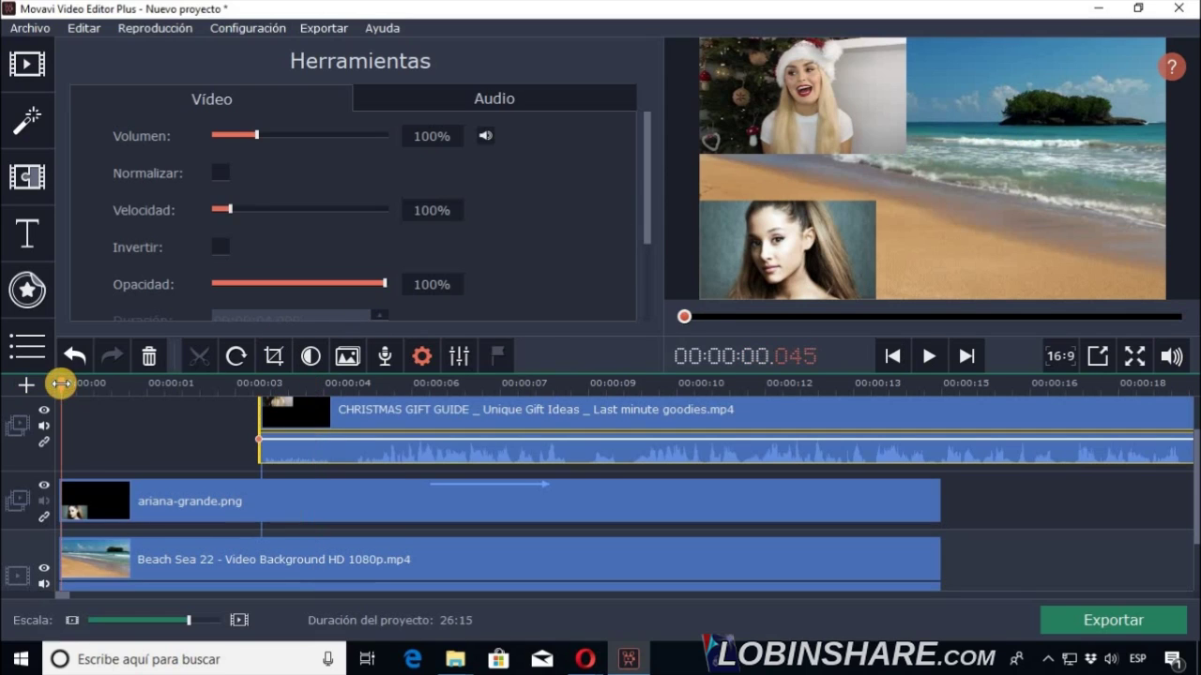
click(929, 356)
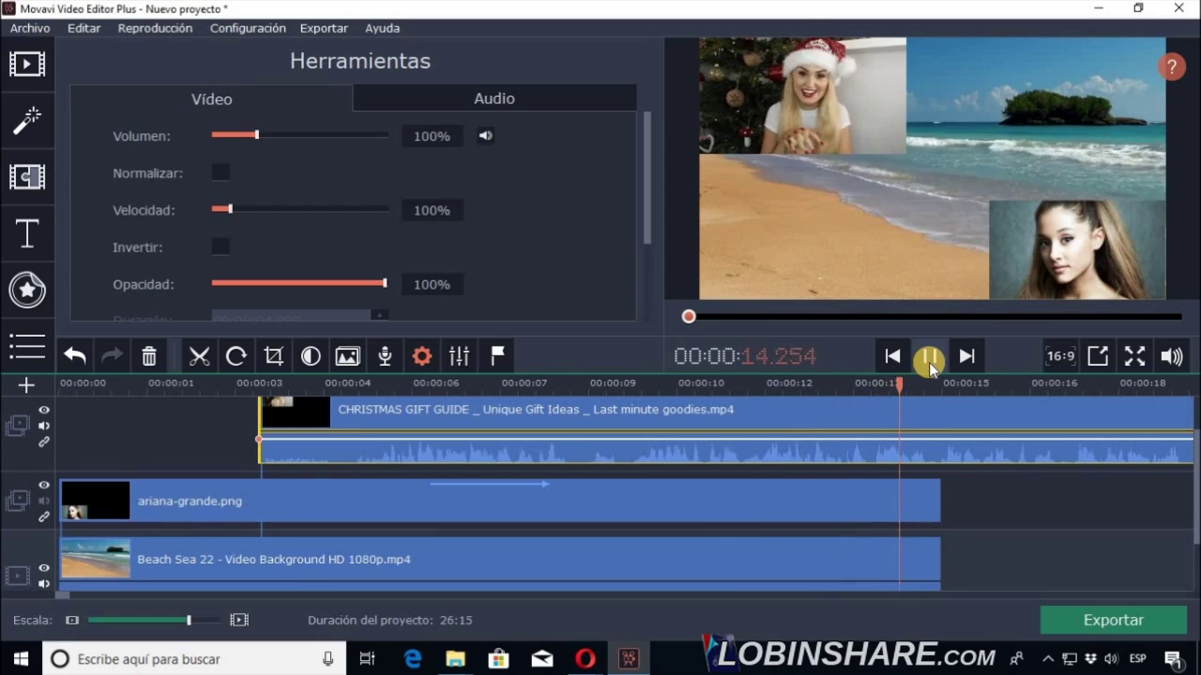
click(929, 358)
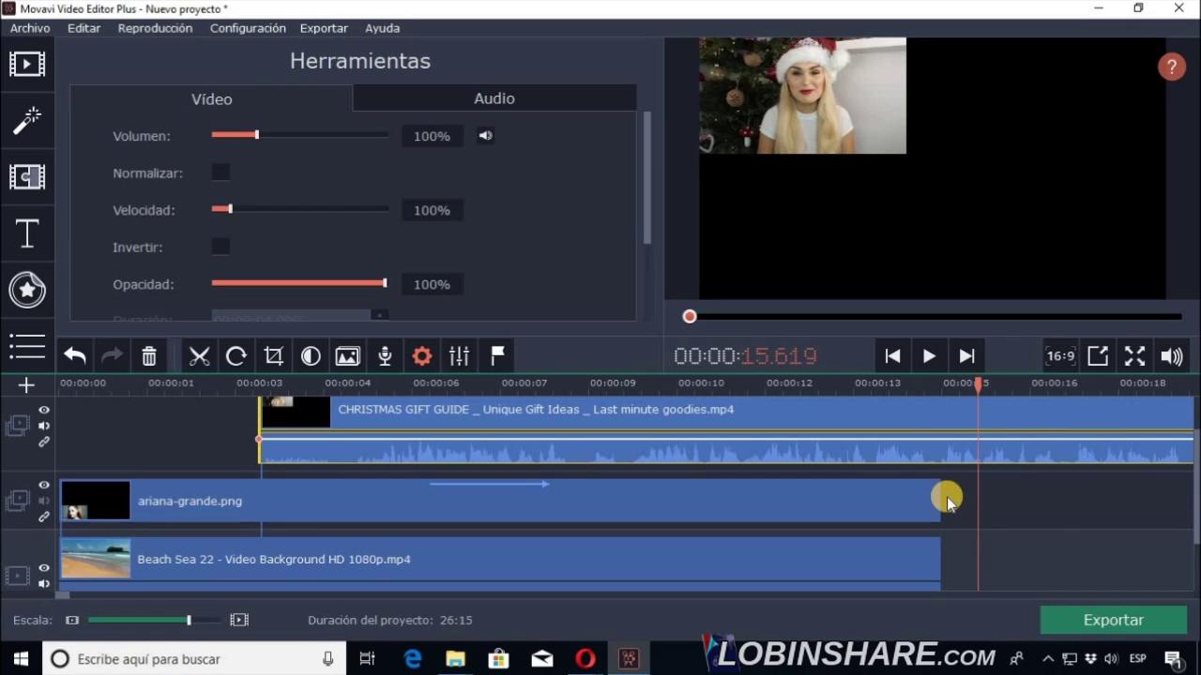
Split the Christmas video at 14.985 seconds, where the beach background ends, and delete the part after the cut.
click(938, 389)
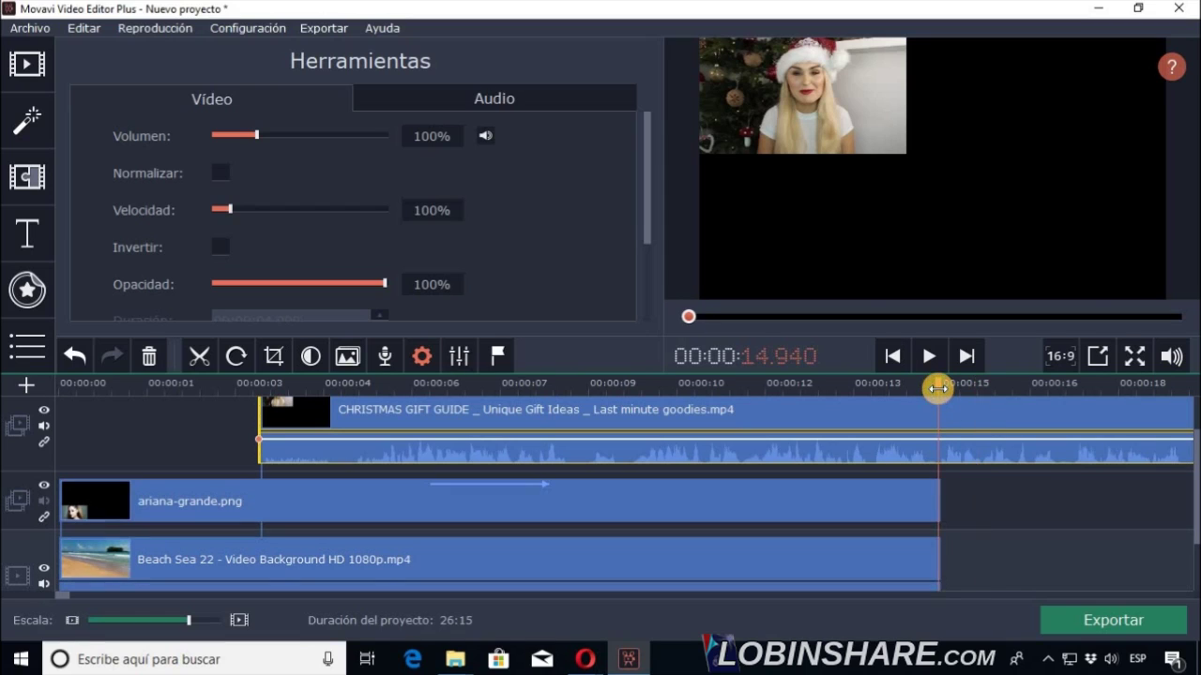
drag(938, 389, 940, 388)
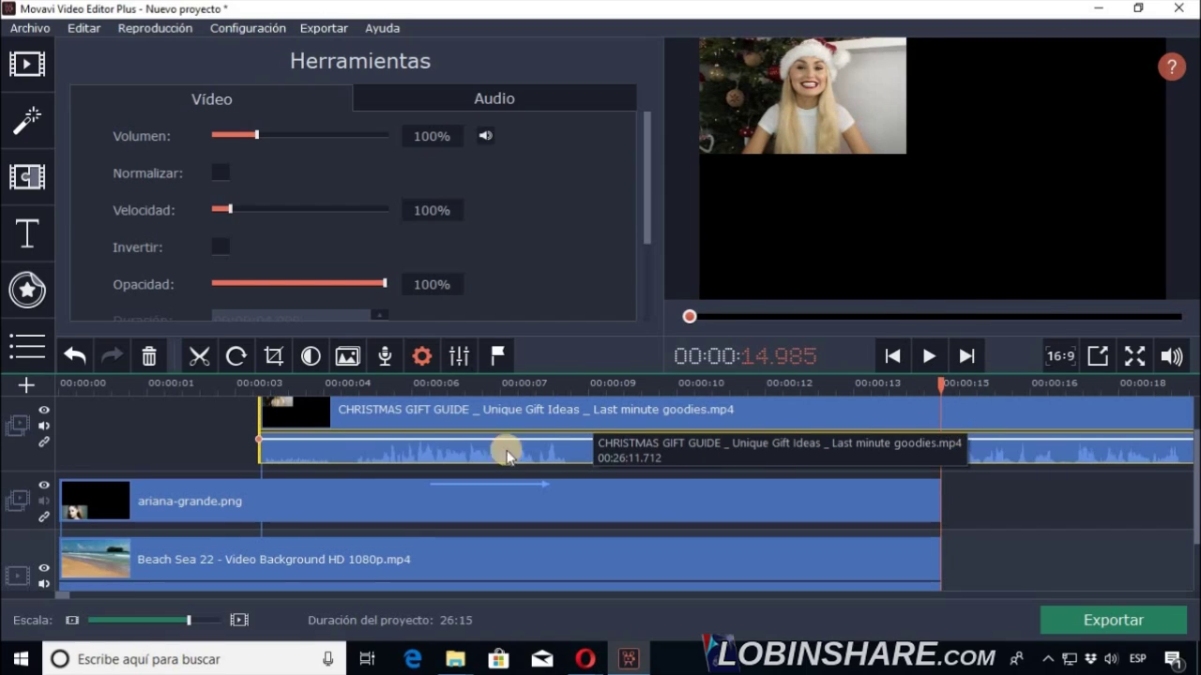
click(199, 360)
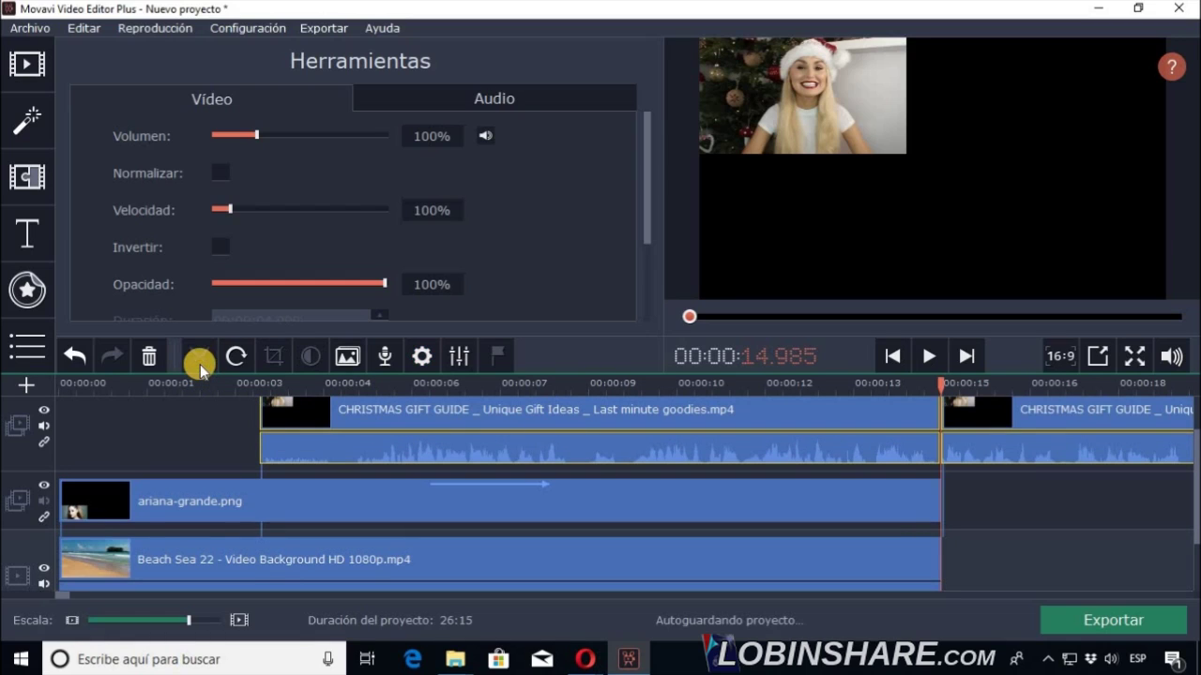
click(1043, 416)
right_click(1043, 415)
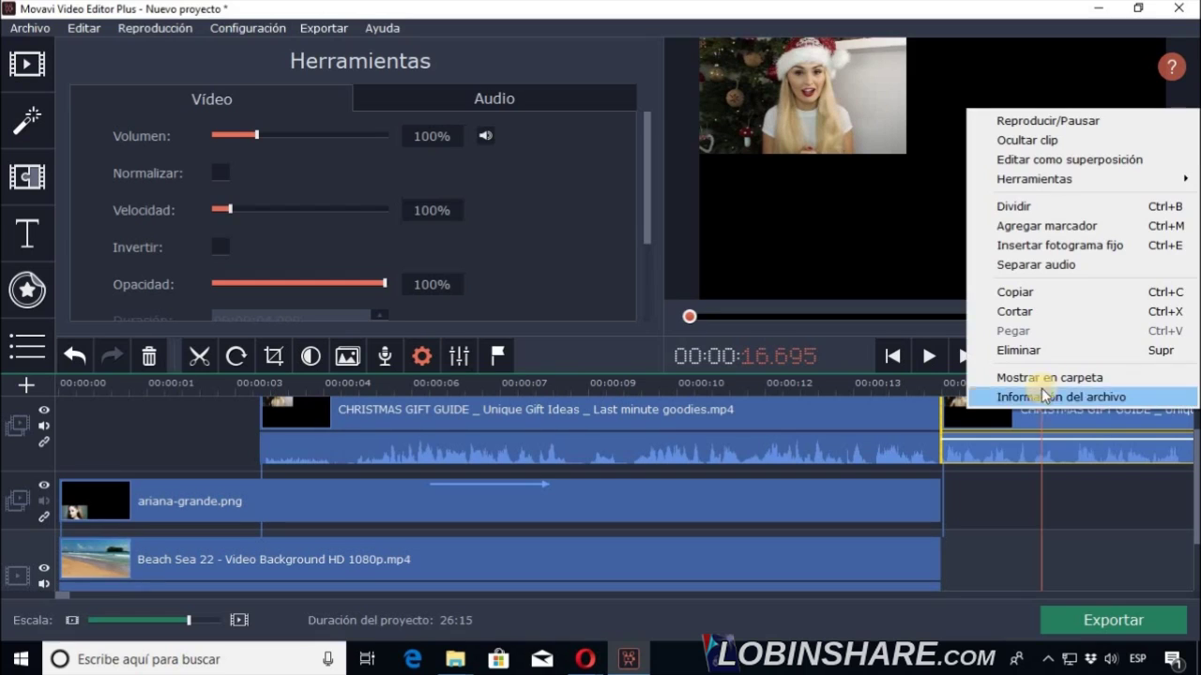
click(1046, 353)
Play the trimmed project from the start, and examine the overlay image's position at several points of its animation.
click(820, 417)
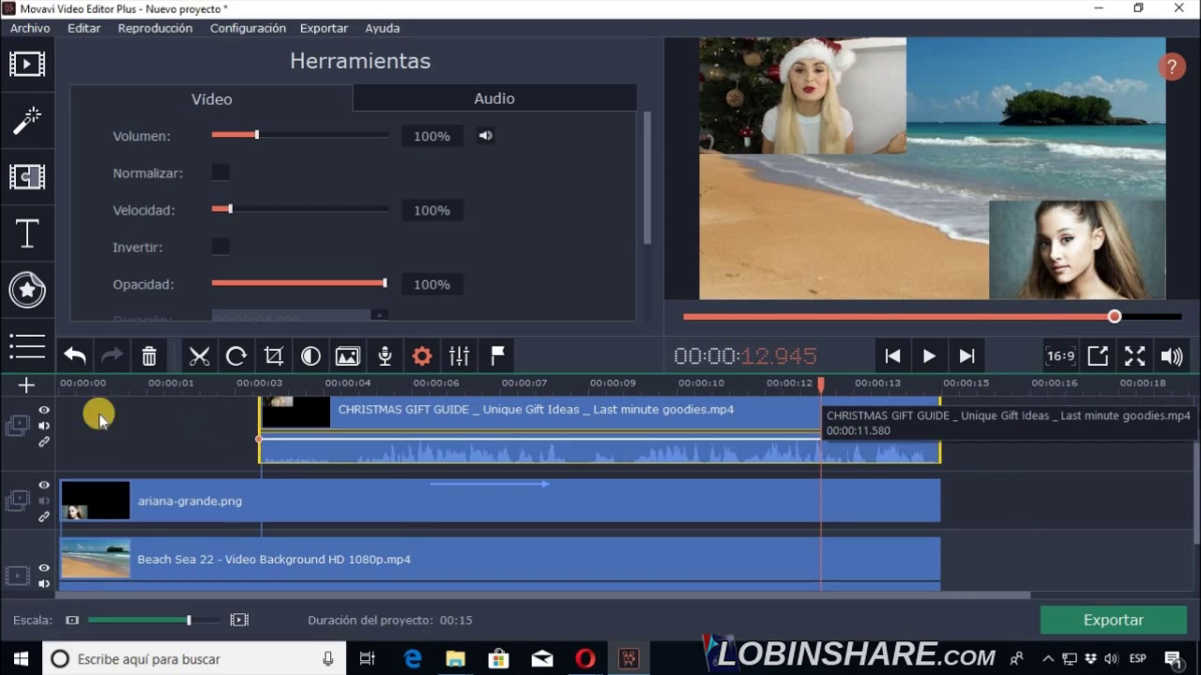
click(56, 385)
click(936, 360)
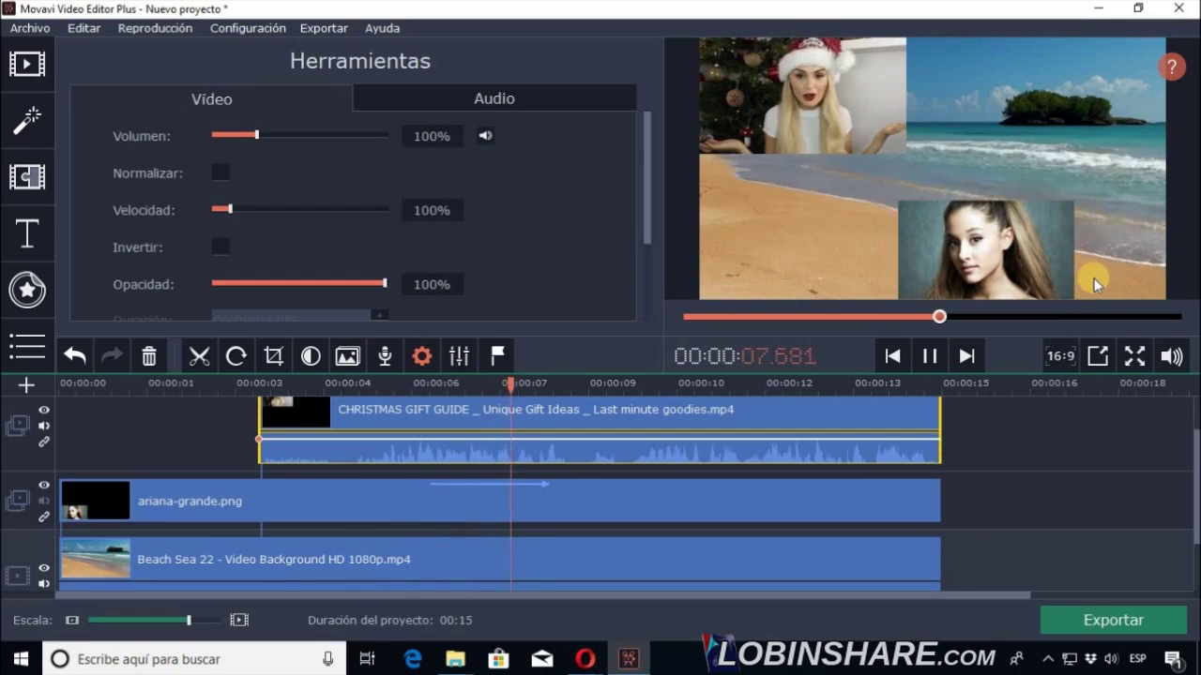
click(932, 358)
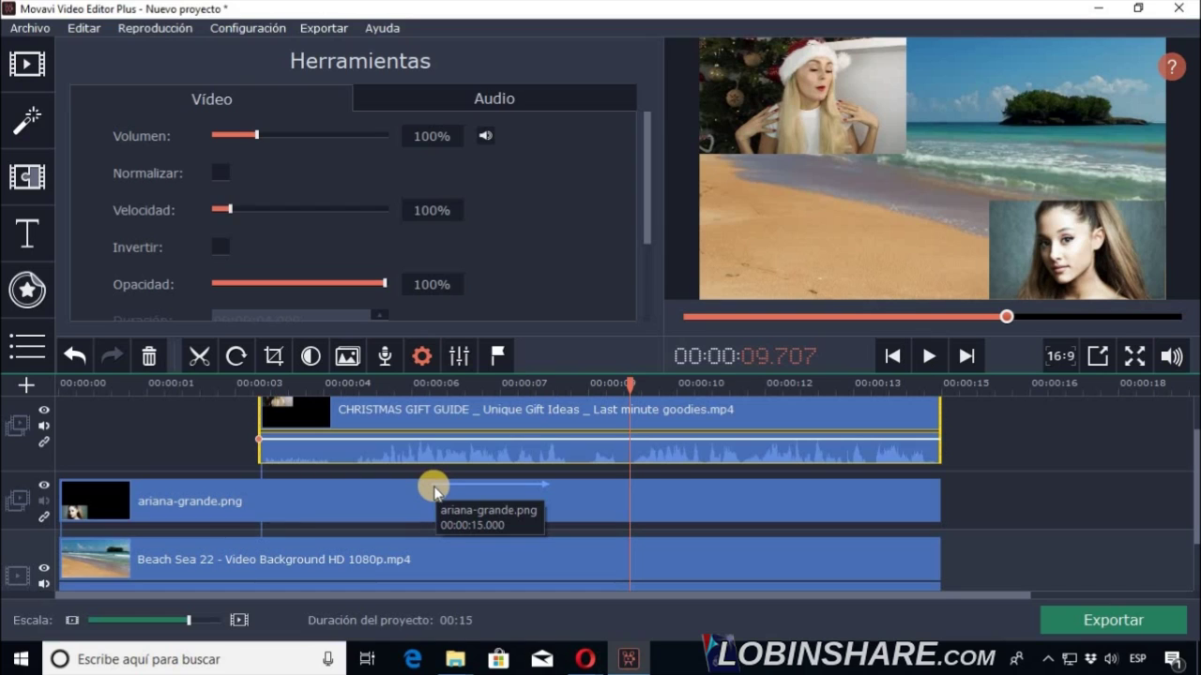
click(437, 383)
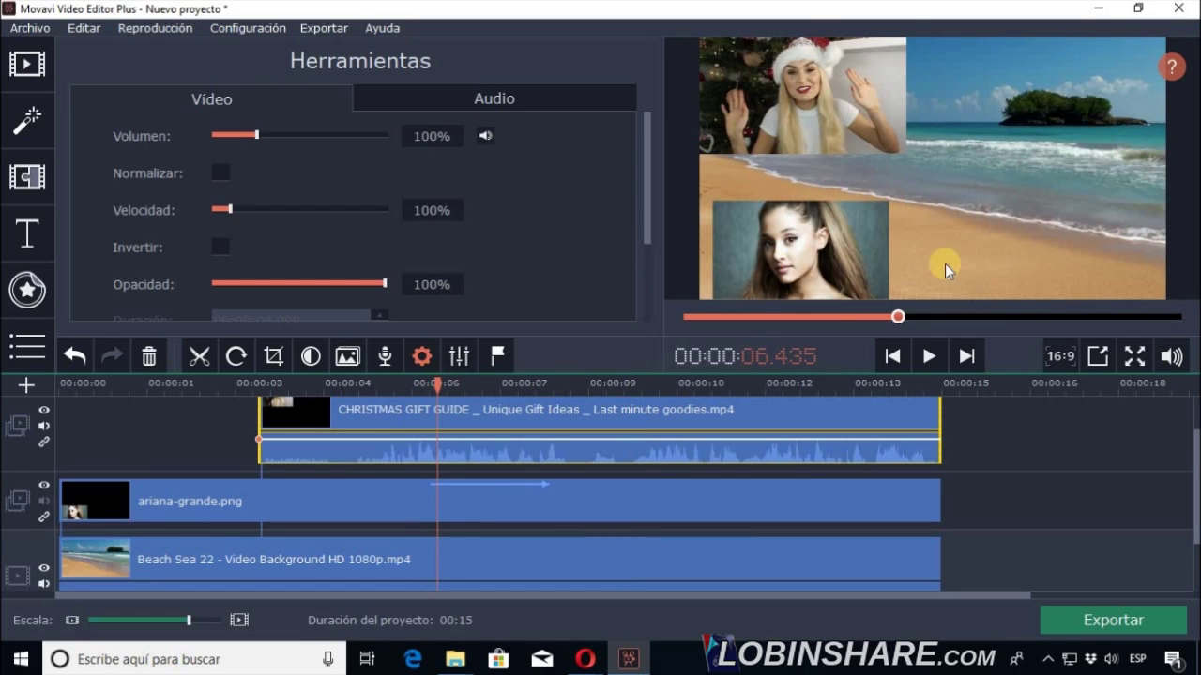
click(542, 388)
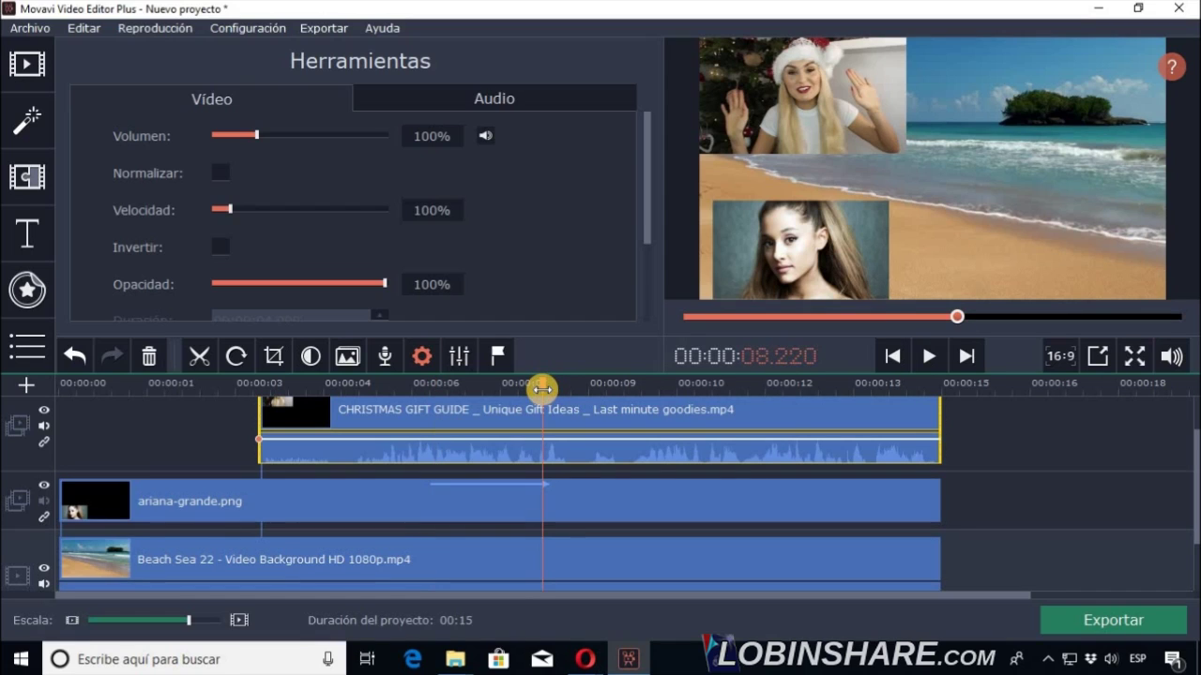
click(491, 409)
mouse_move(493, 391)
mouse_down()
mouse_move(470, 391)
mouse_move(508, 384)
mouse_up()
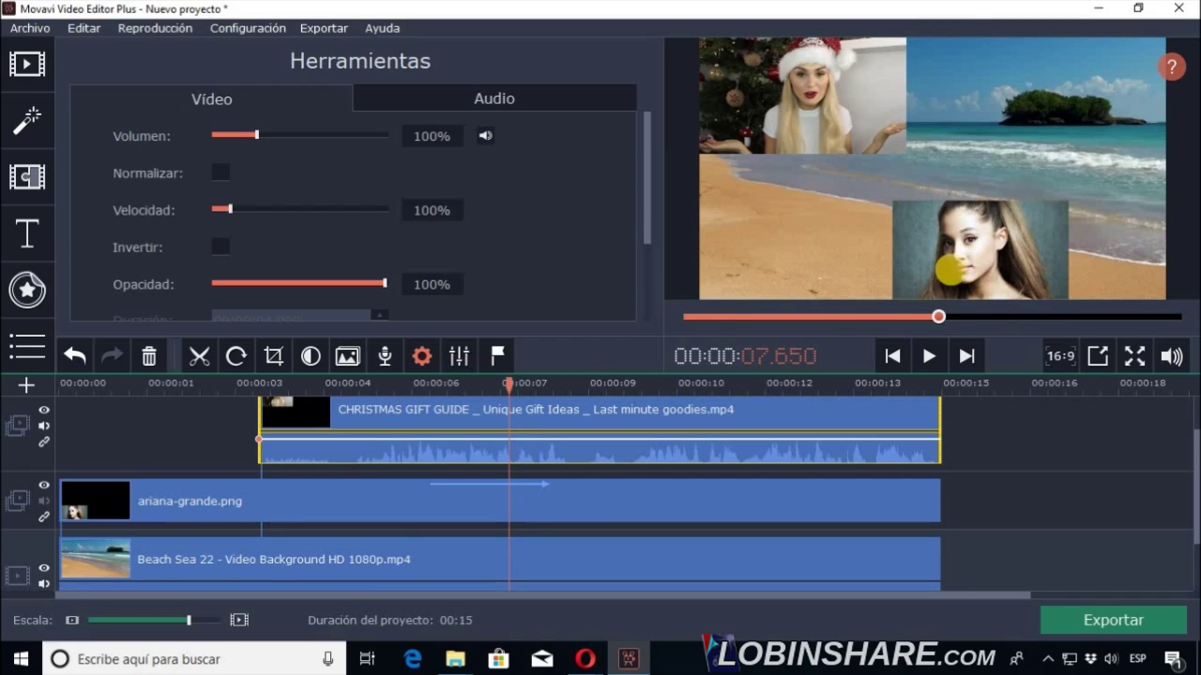
Add the "Hacia abajo" animation preset to the Christmas video at about 7.5 seconds, with its end position in the frame's lower-left corner.
drag(510, 386, 498, 386)
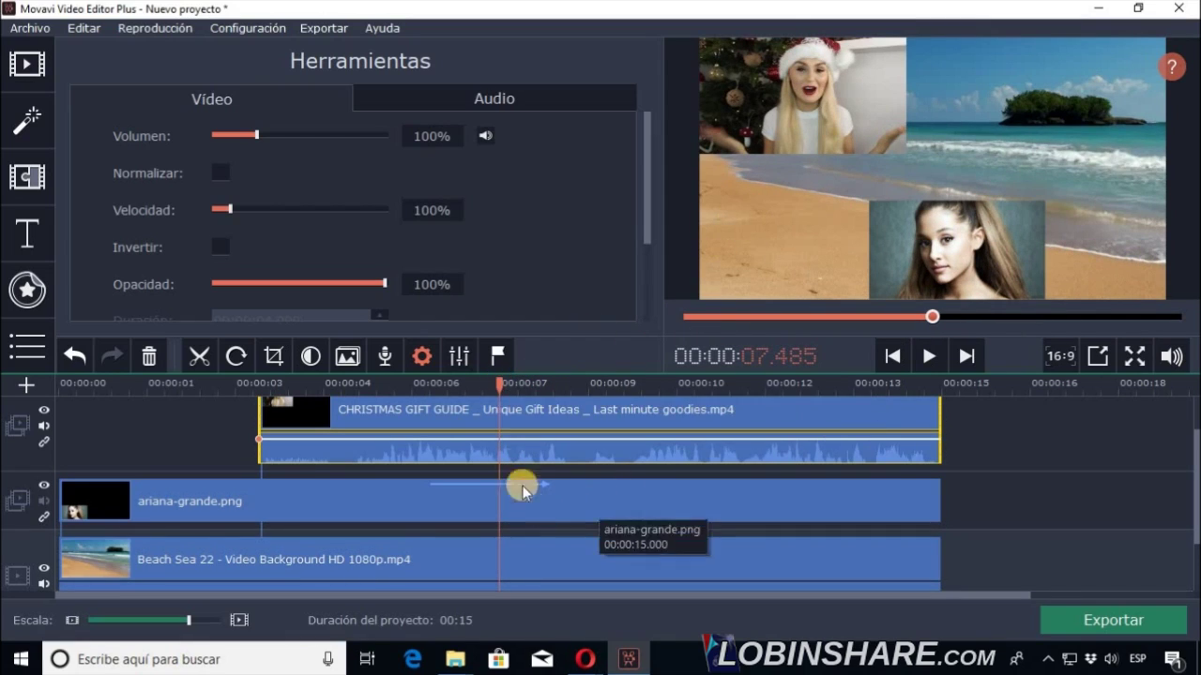
click(498, 418)
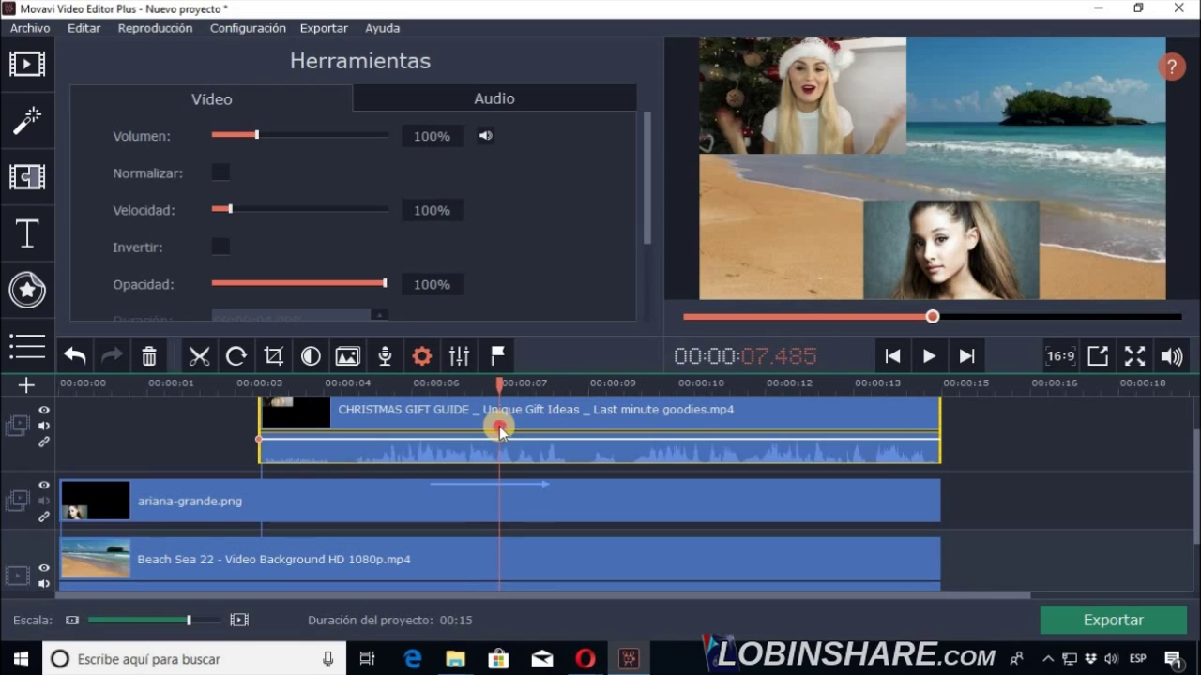
drag(634, 210, 630, 273)
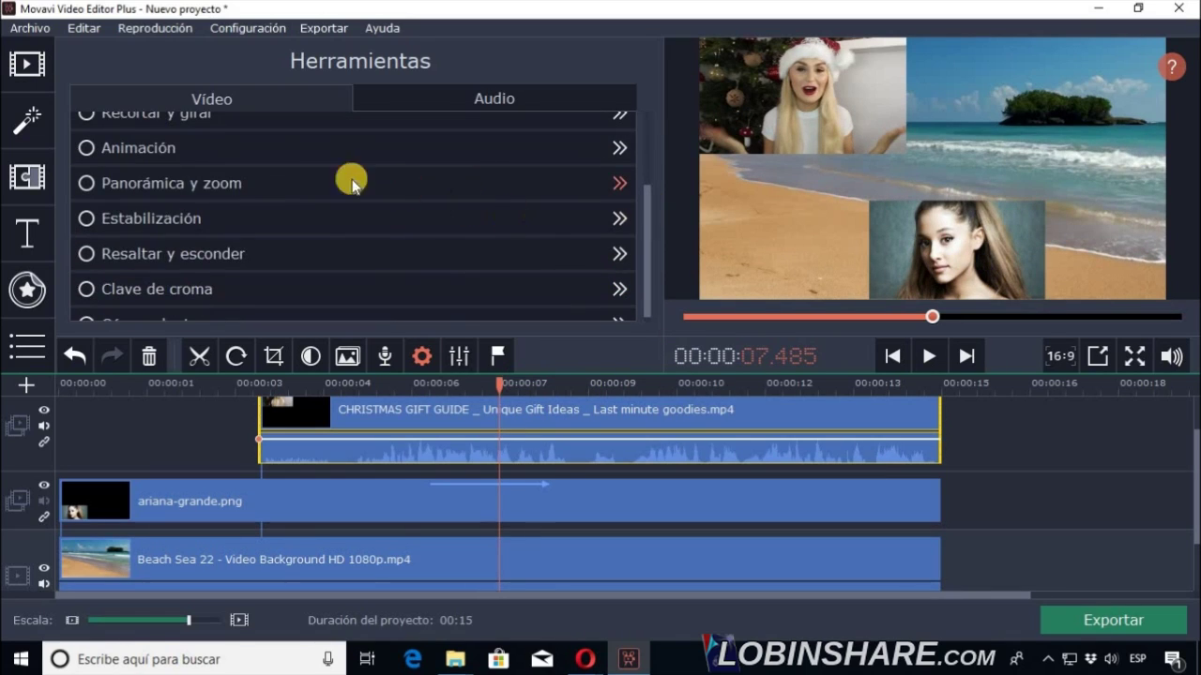
click(167, 155)
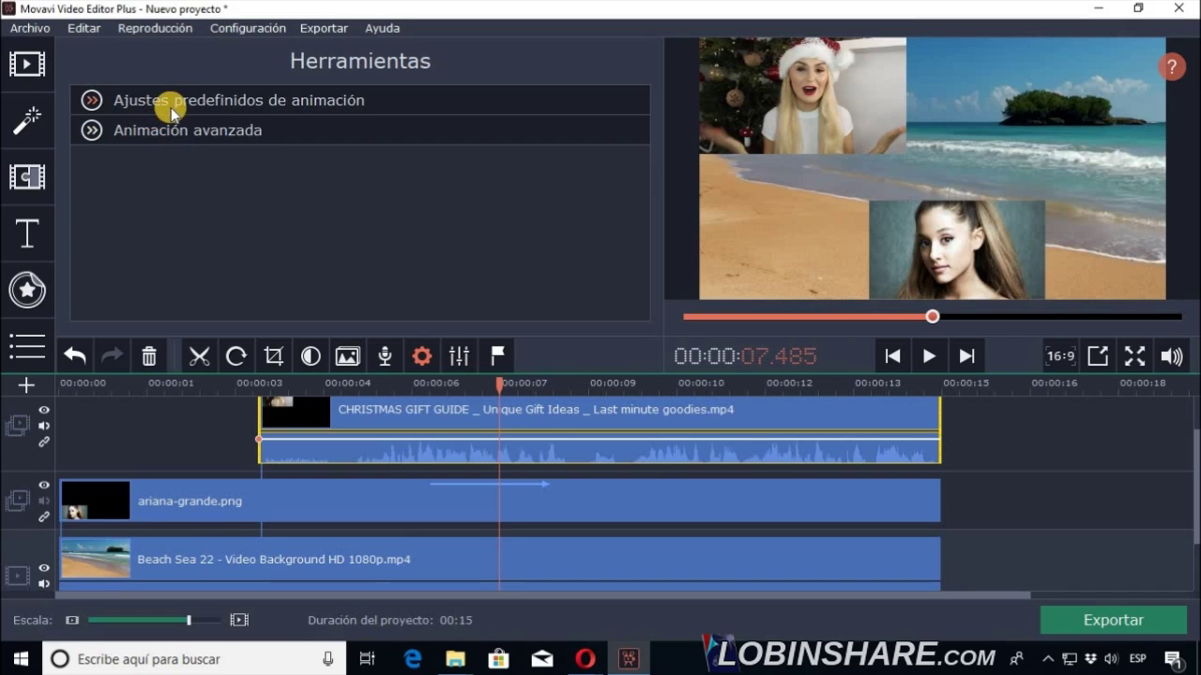
click(176, 109)
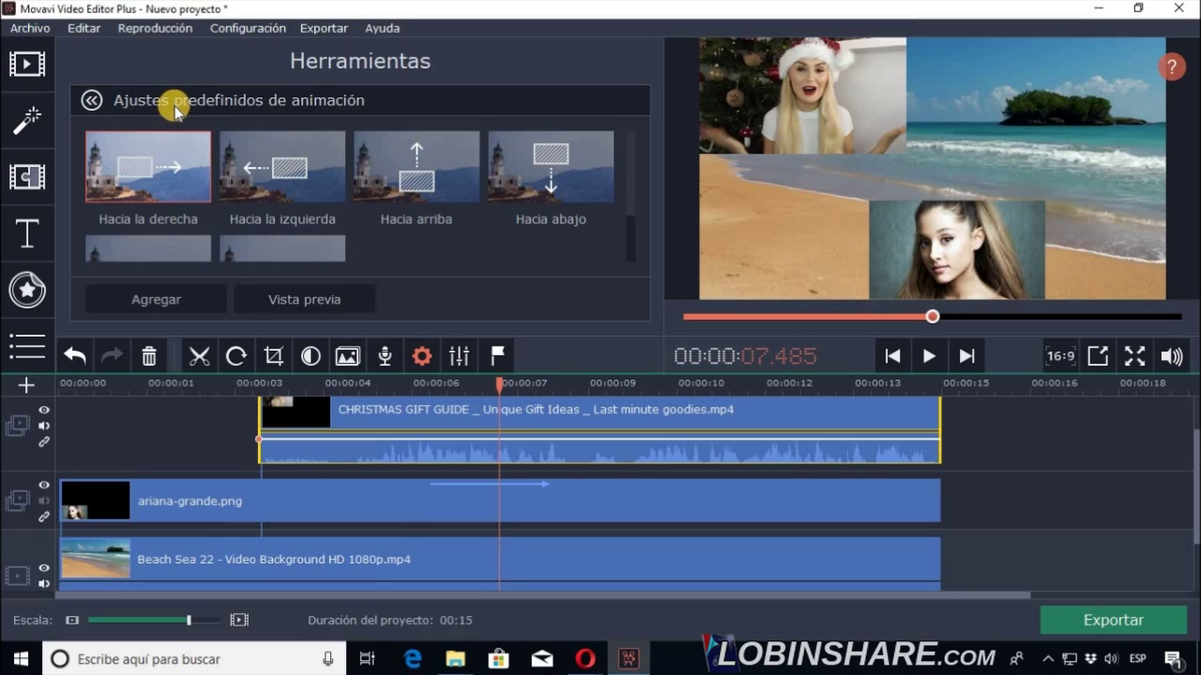
click(586, 190)
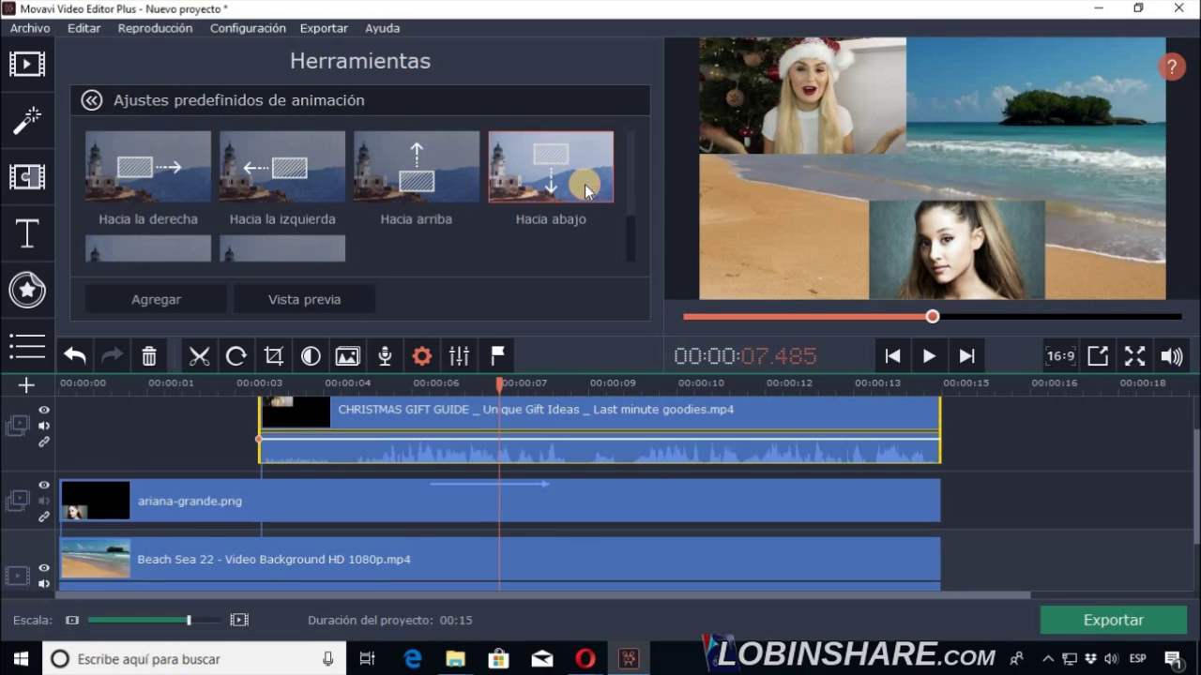
click(499, 436)
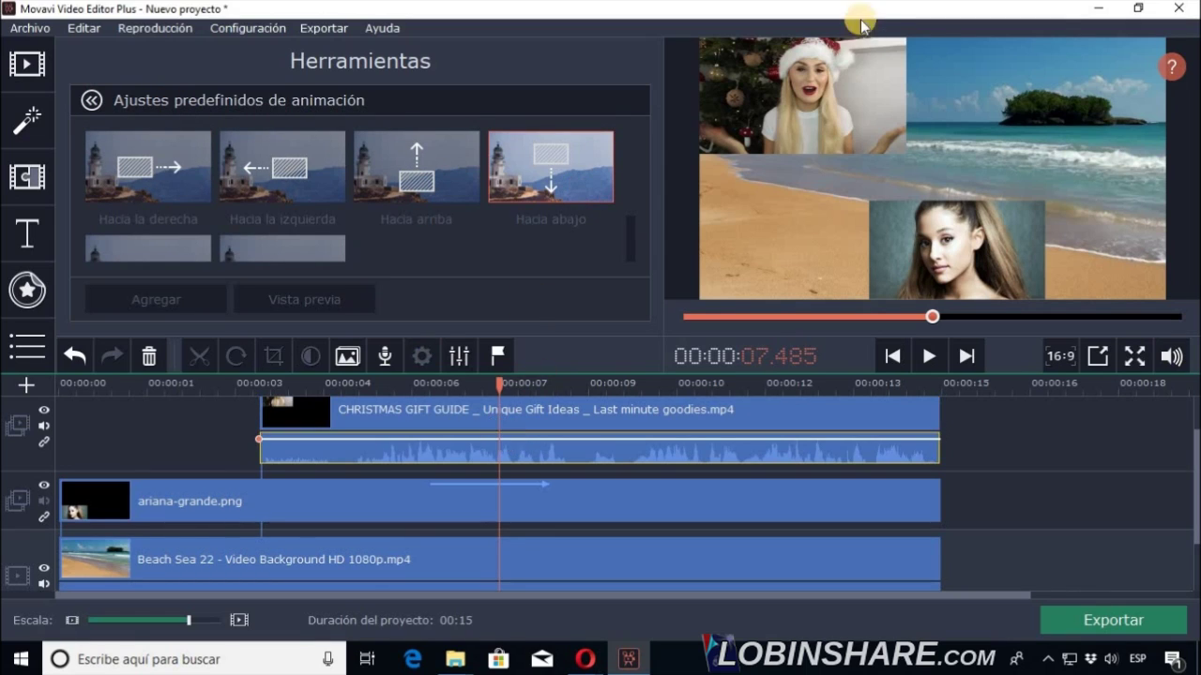
click(175, 302)
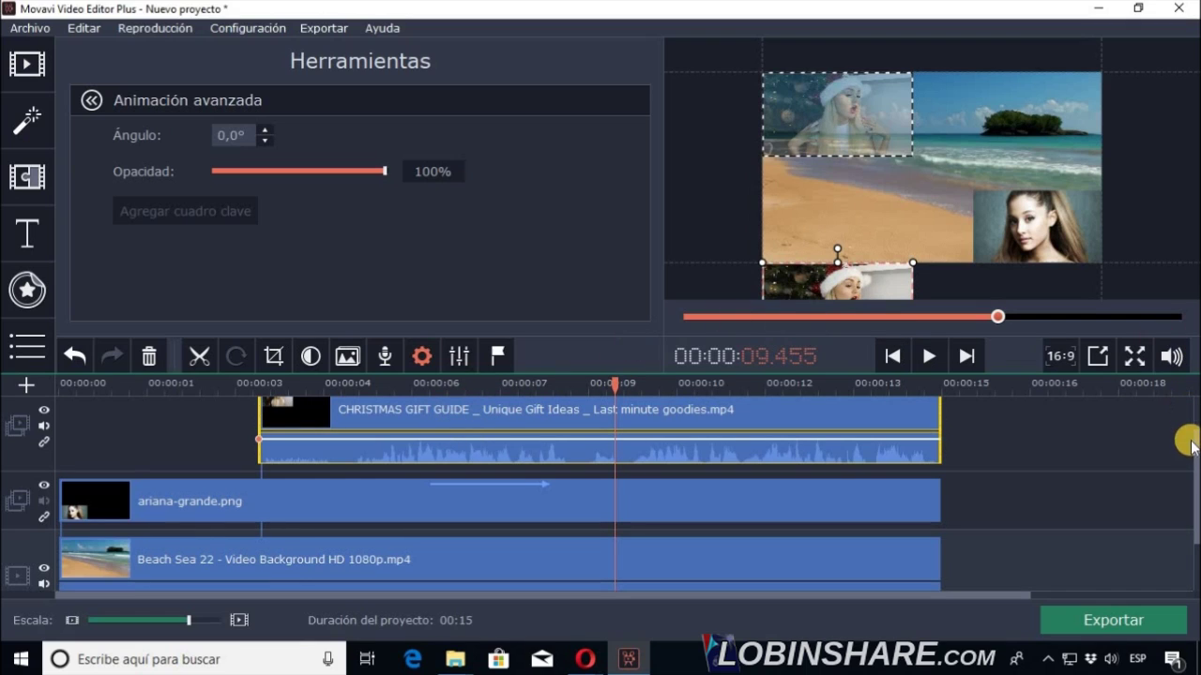
mouse_move(1193, 460)
mouse_down()
mouse_move(1182, 443)
mouse_move(1191, 437)
mouse_up()
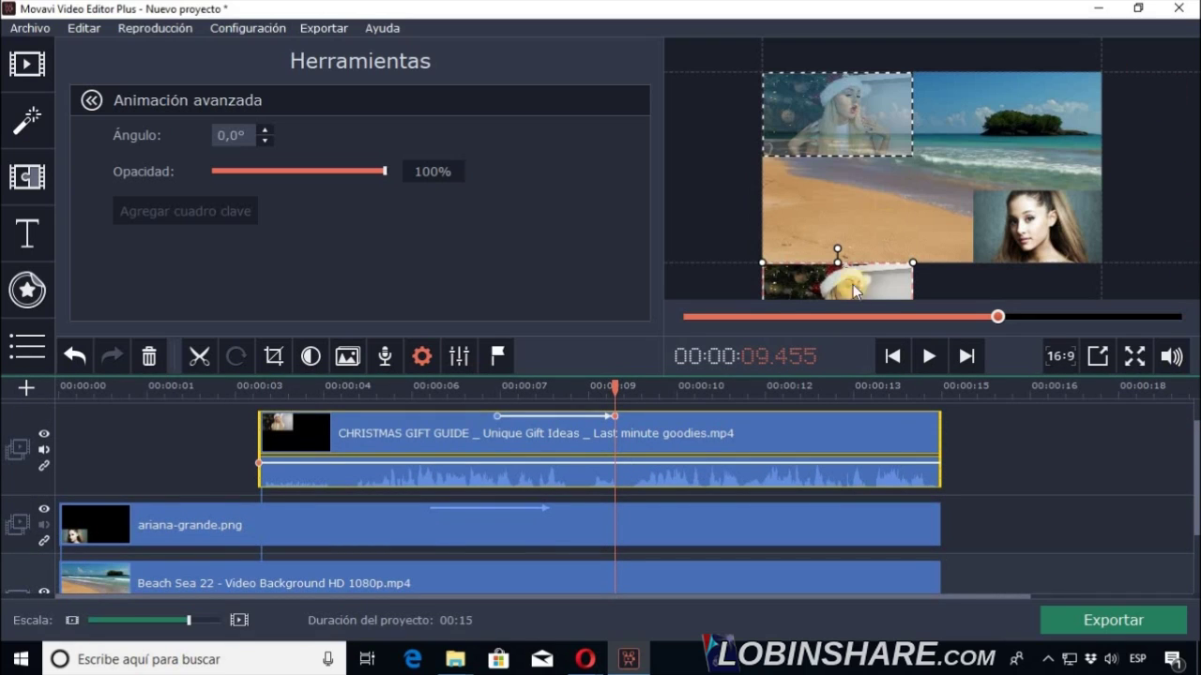
drag(862, 294, 857, 205)
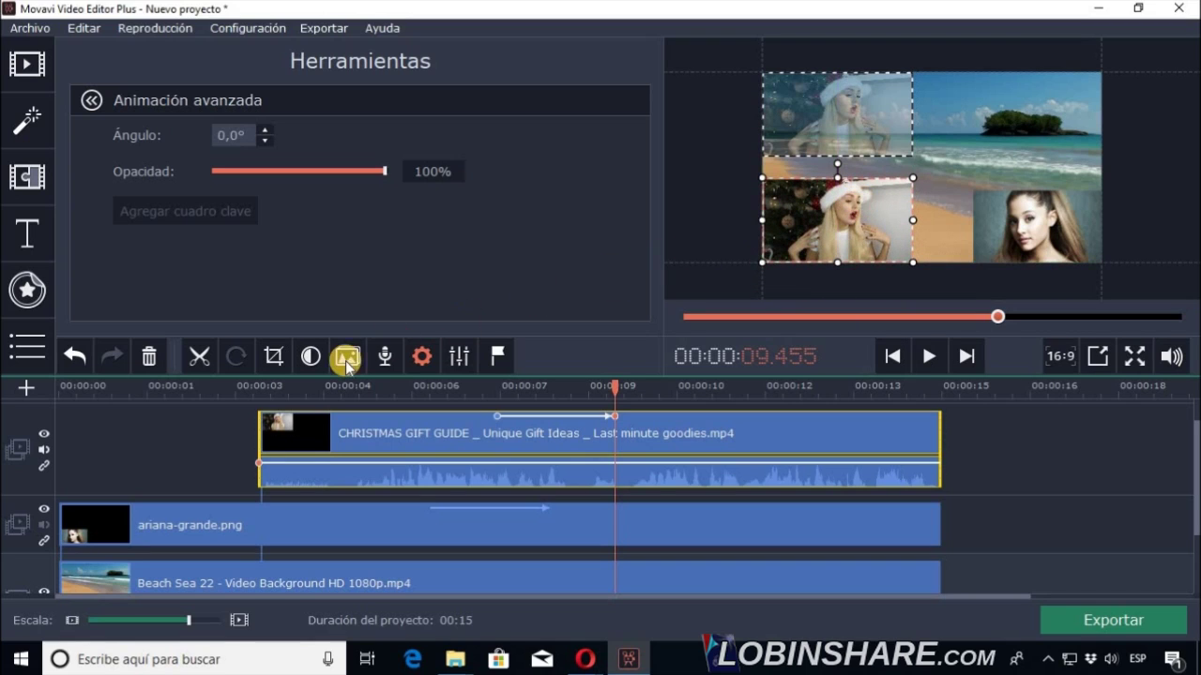
Play the project from about 1.4 seconds through both overlay animations, and check the frame at the end of the project.
click(144, 392)
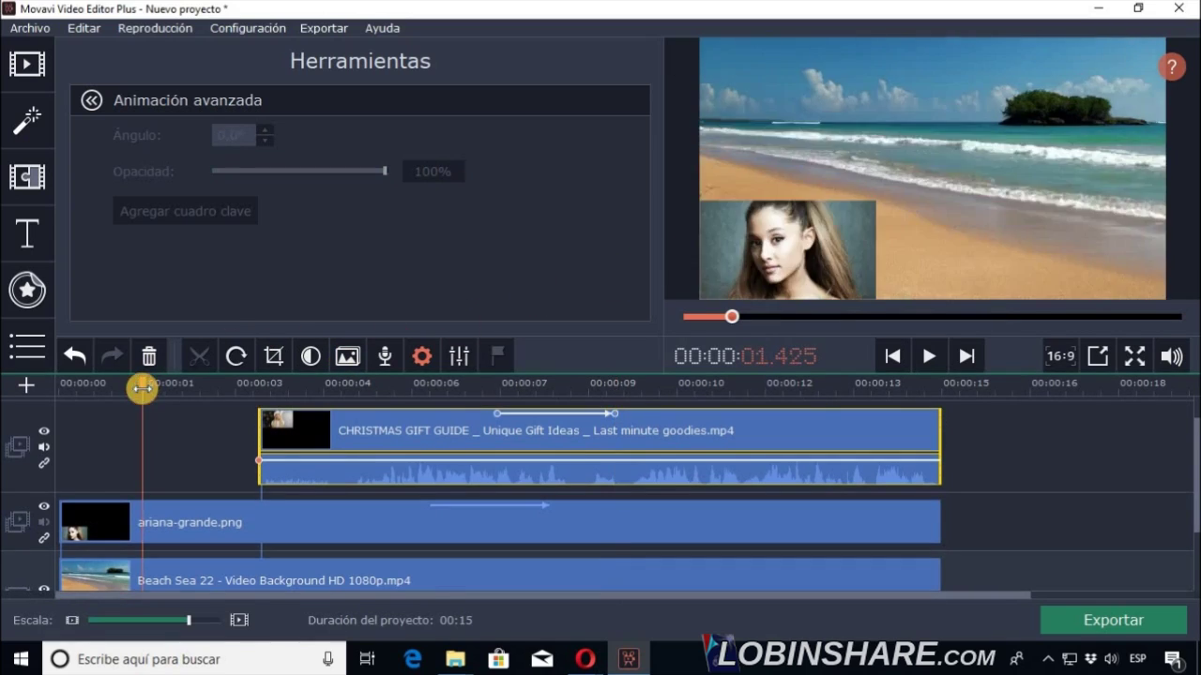
click(927, 360)
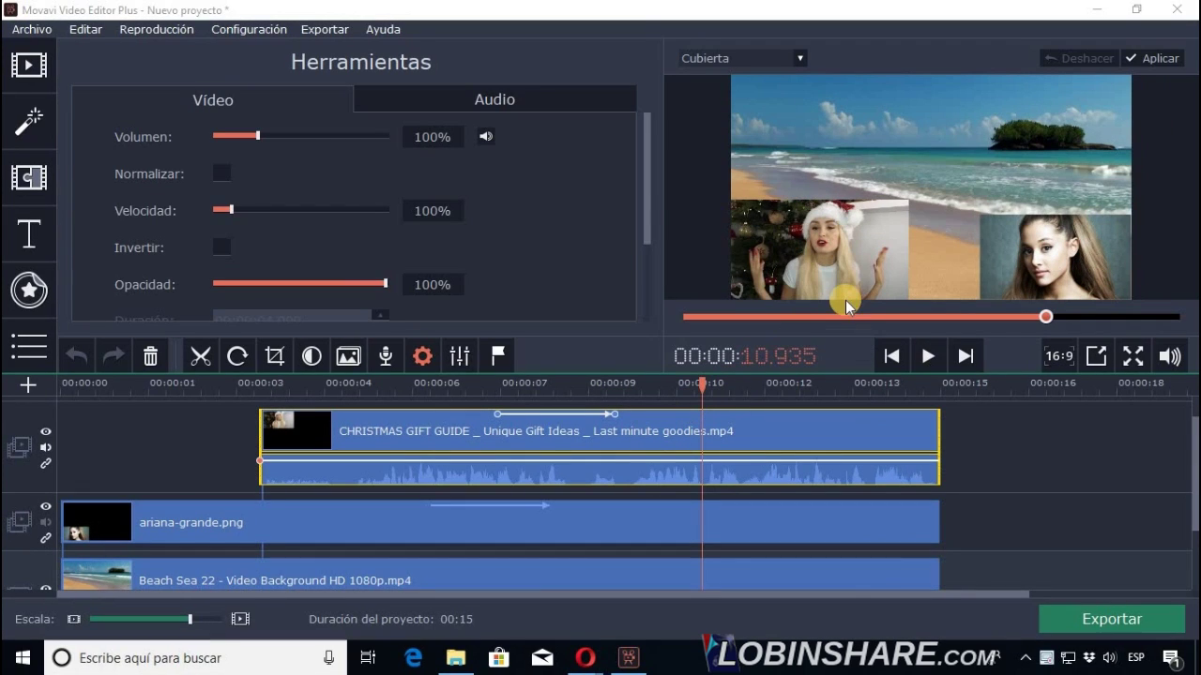
click(1152, 61)
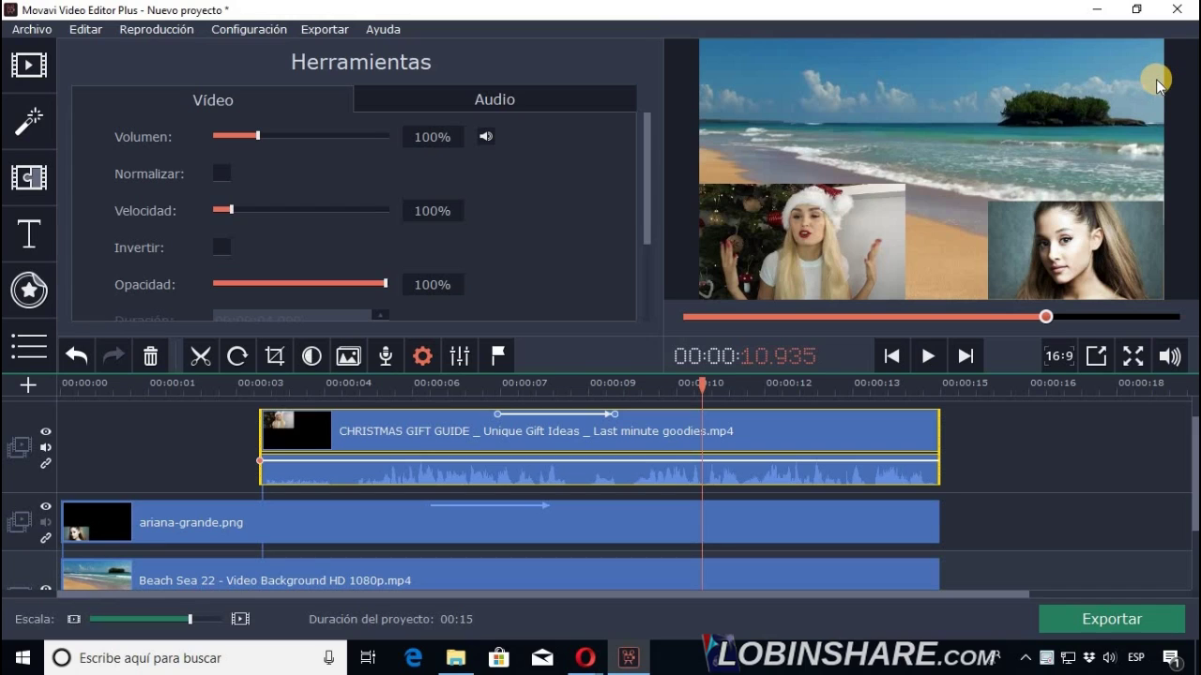
click(941, 392)
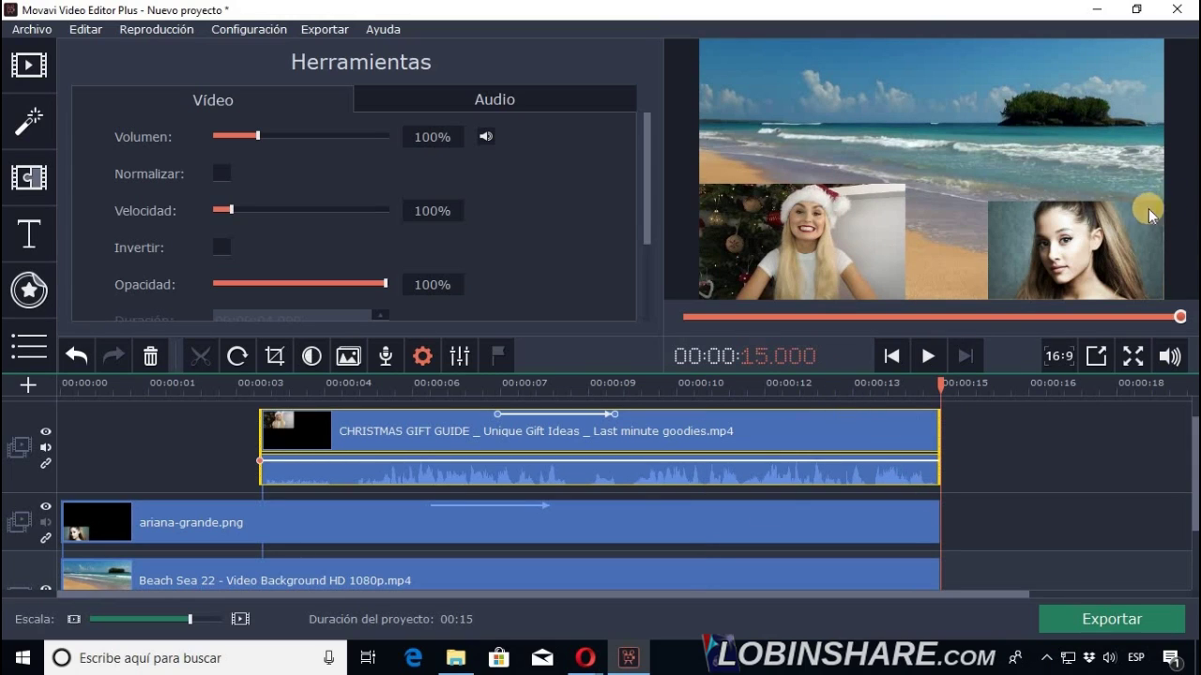
drag(646, 219, 651, 244)
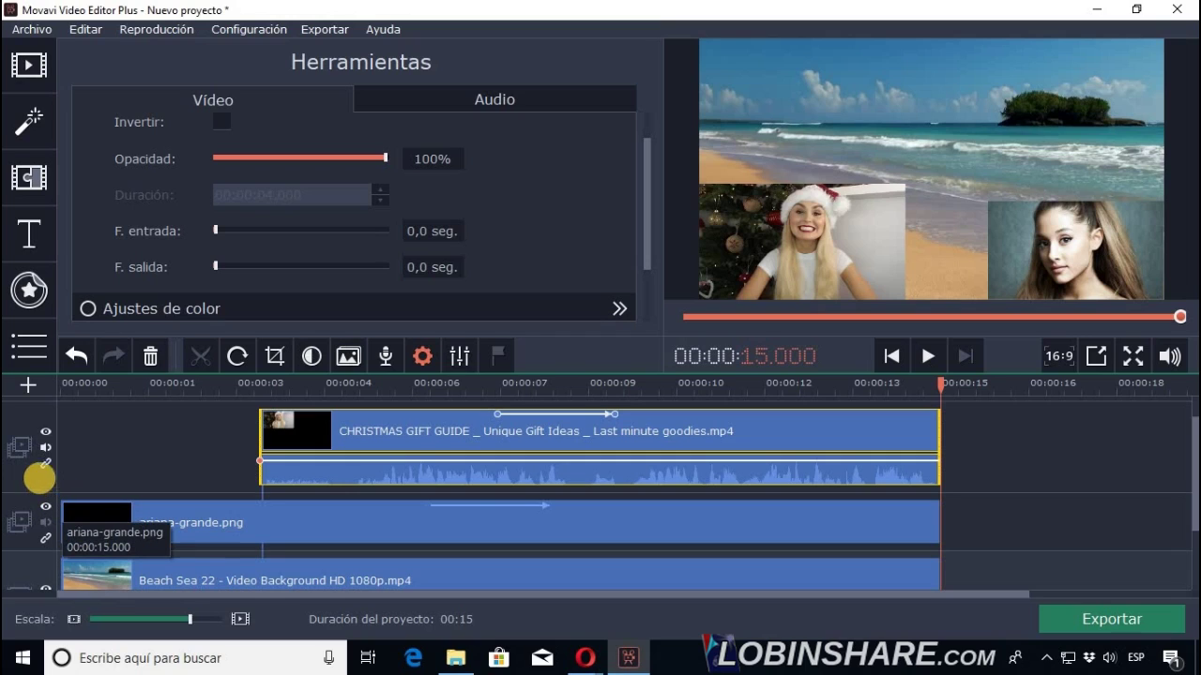
right_click(25, 444)
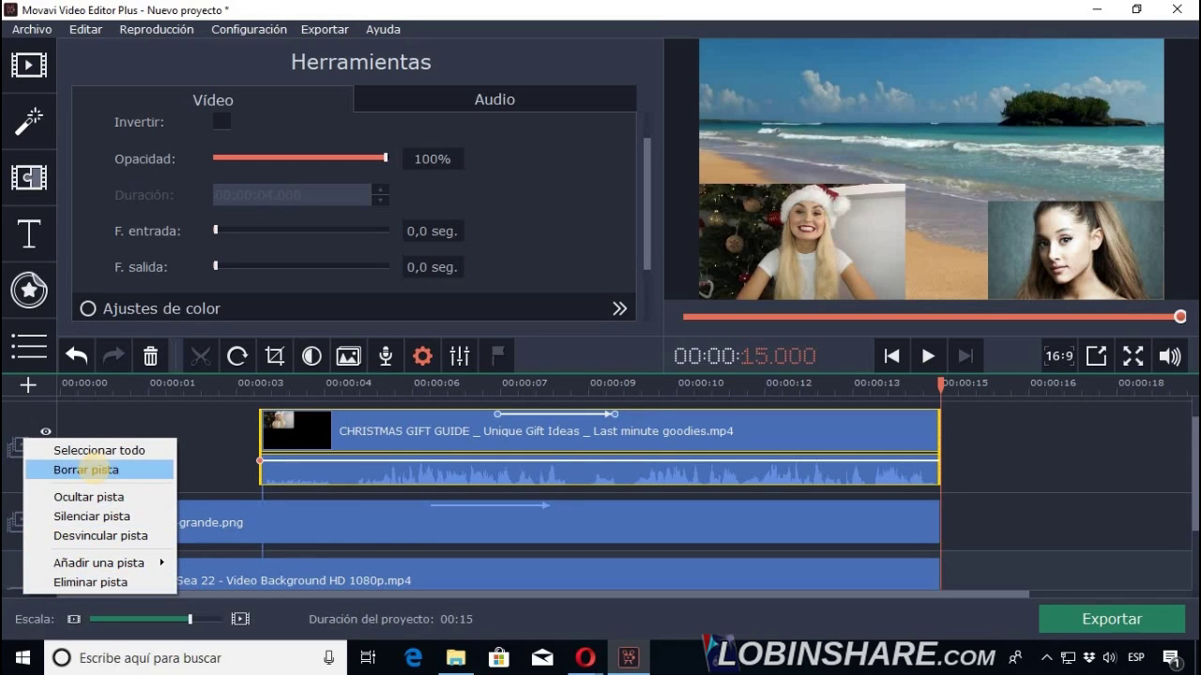
click(1028, 441)
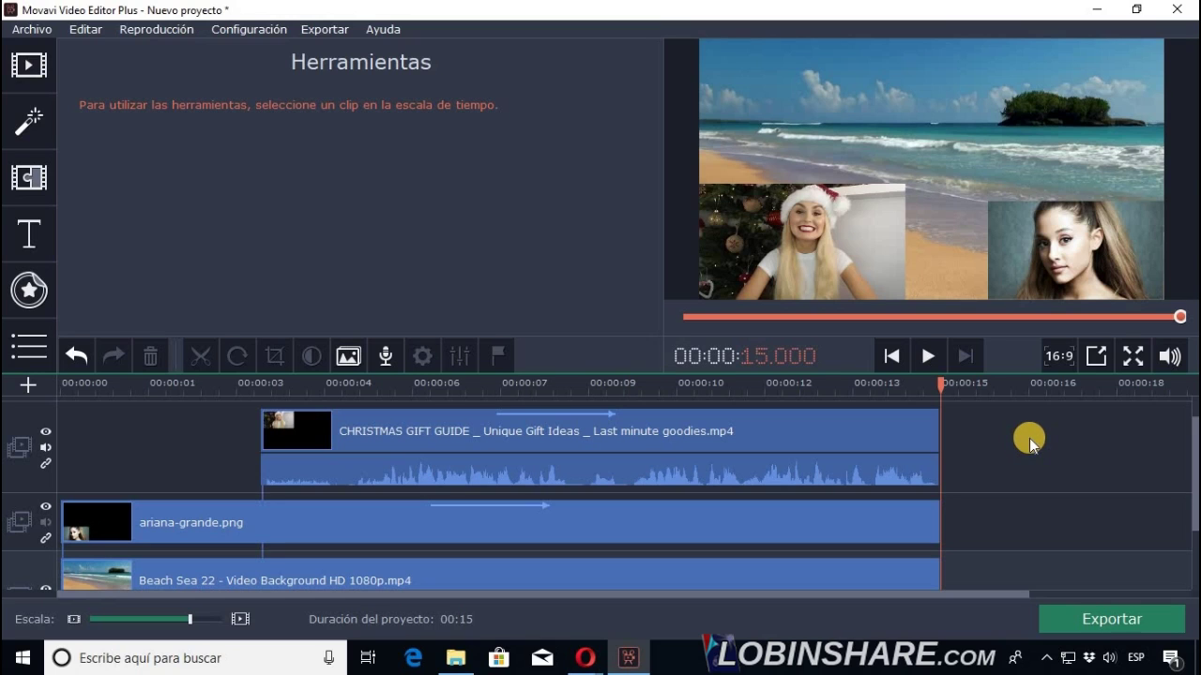
click(885, 438)
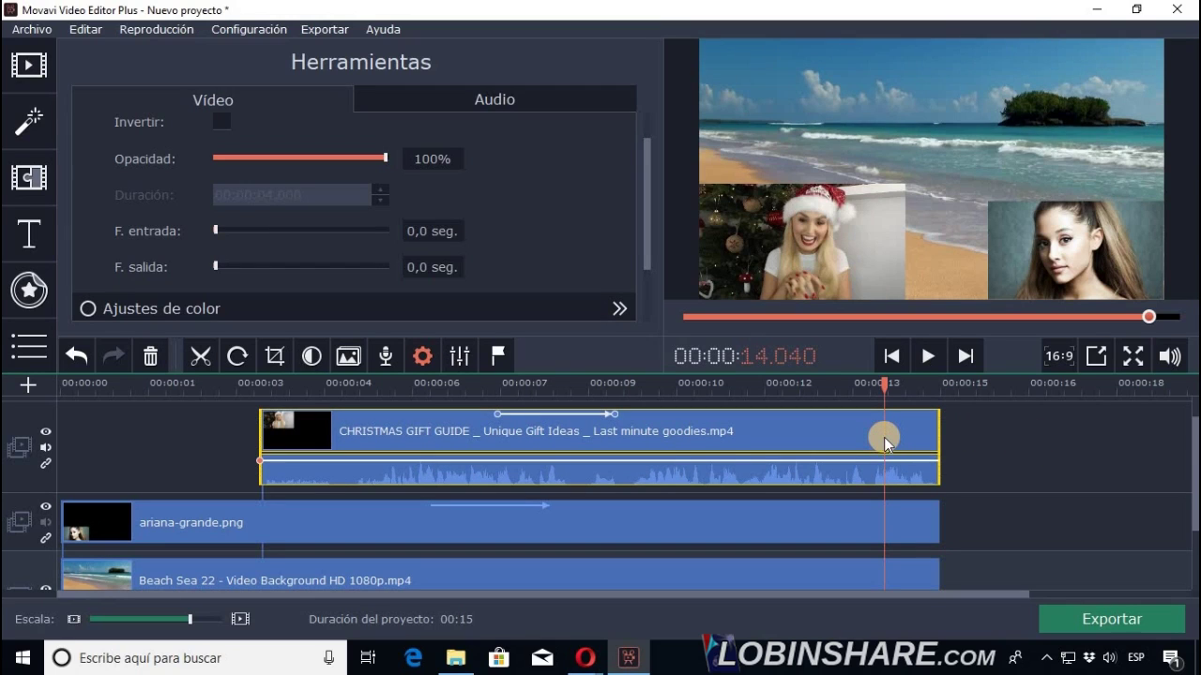